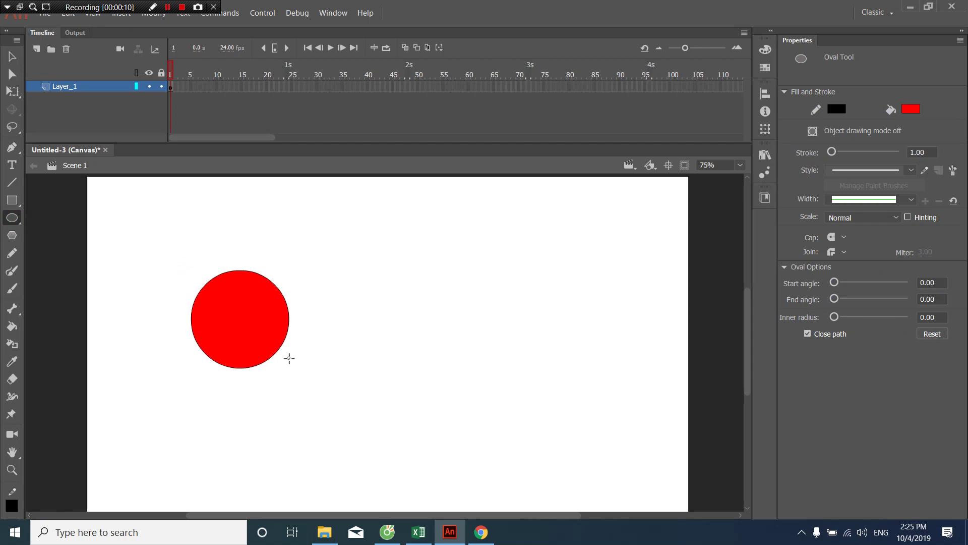
Delete the red circle's black outline and move the fill slightly down to about Y 225.
left_click(12, 55)
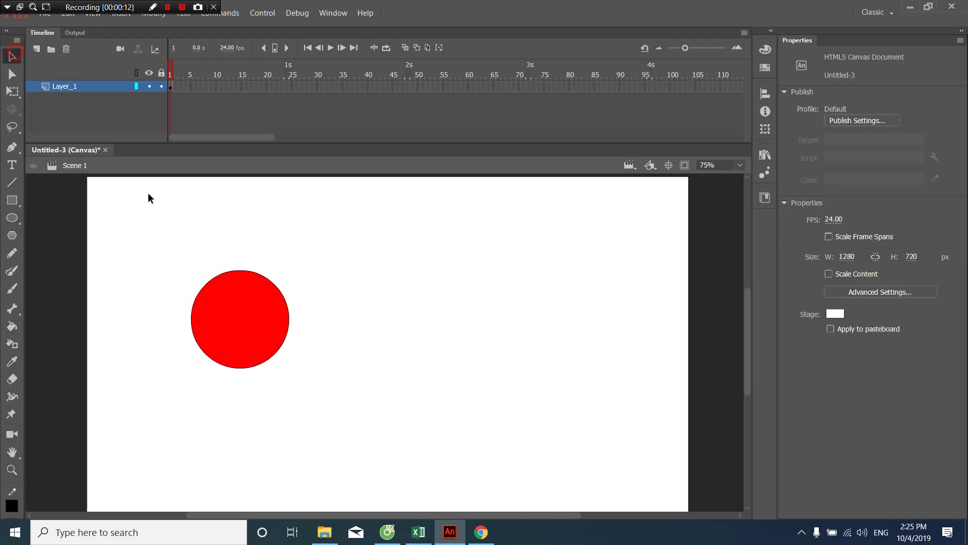
left_click(228, 273)
key("Delete")
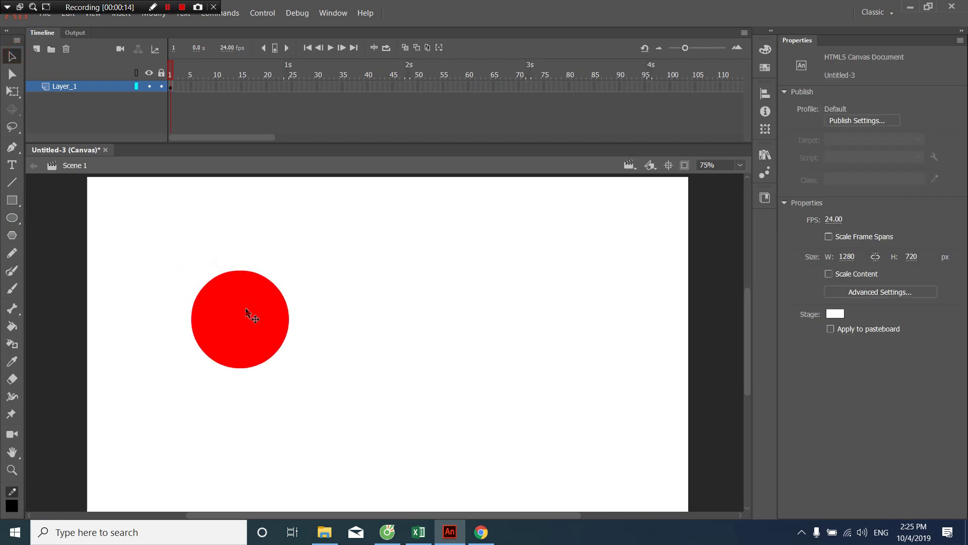
left_click(251, 316)
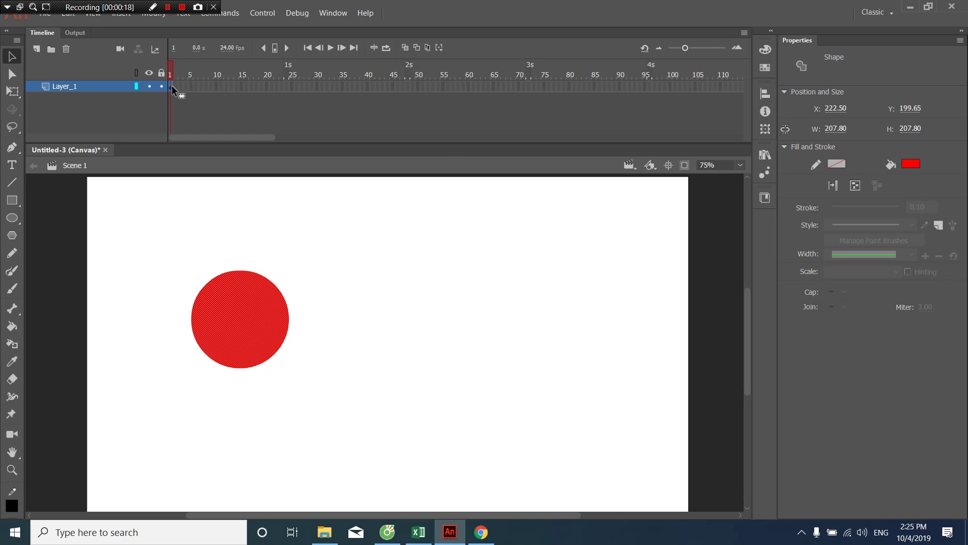
left_click_drag(236, 302, 240, 316)
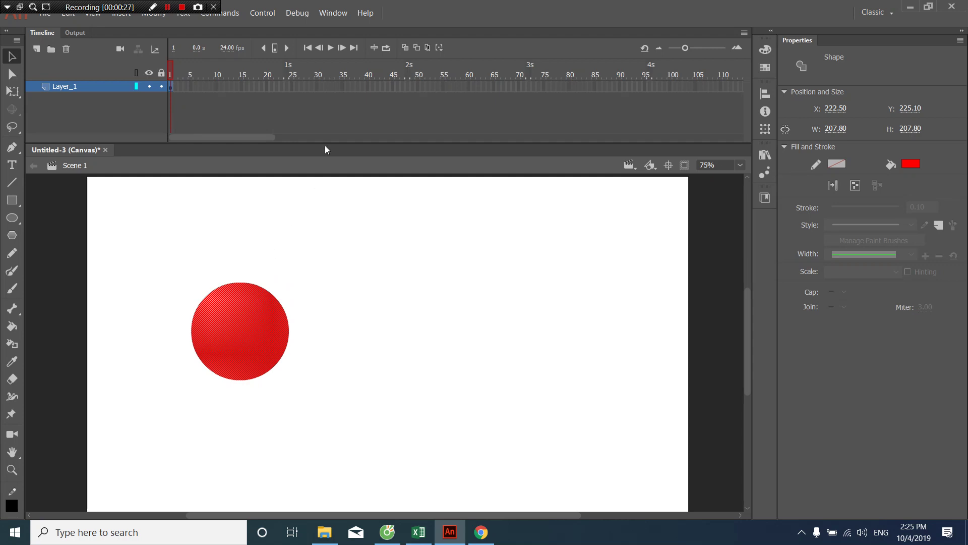
Insert a keyframe at frame 30 of Layer_1 and delete the circle from that frame.
left_click(316, 86)
right_click(316, 87)
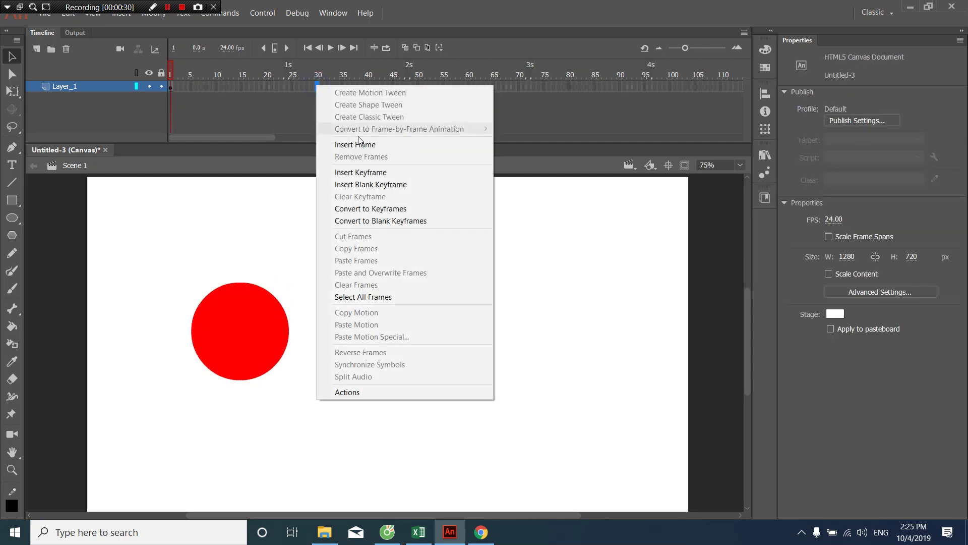
left_click(382, 173)
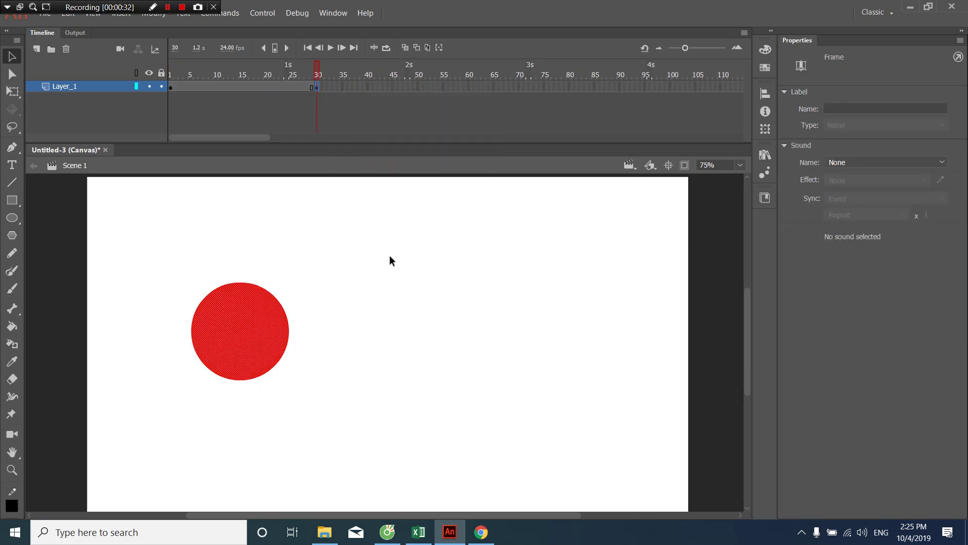
left_click(389, 255)
left_click_drag(257, 323, 277, 348)
key("Delete")
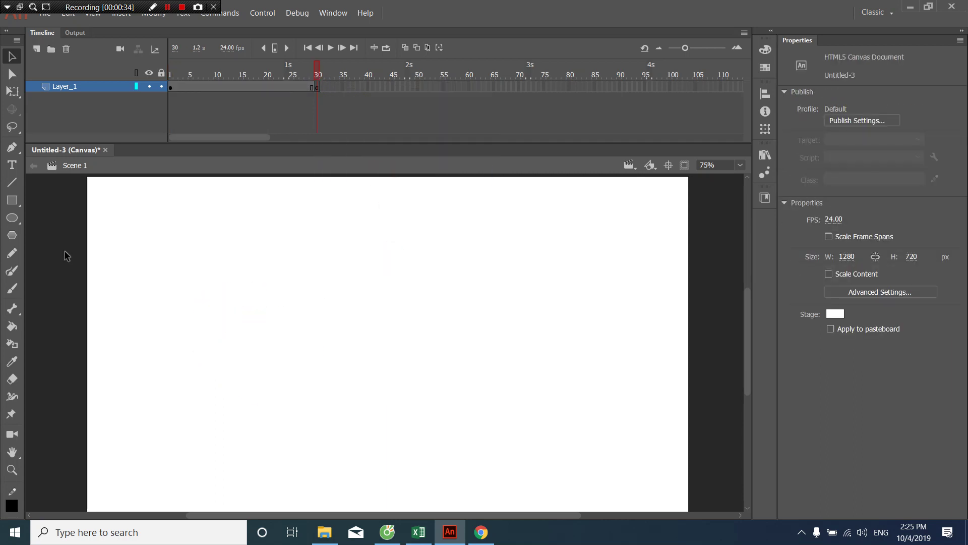
Draw a red rectangle about 228 by 272 px near the stage centre on frame 30 and delete its outline.
left_click(12, 200)
left_click_drag(340, 294, 447, 422)
key("v")
left_click(401, 337)
left_click(428, 276)
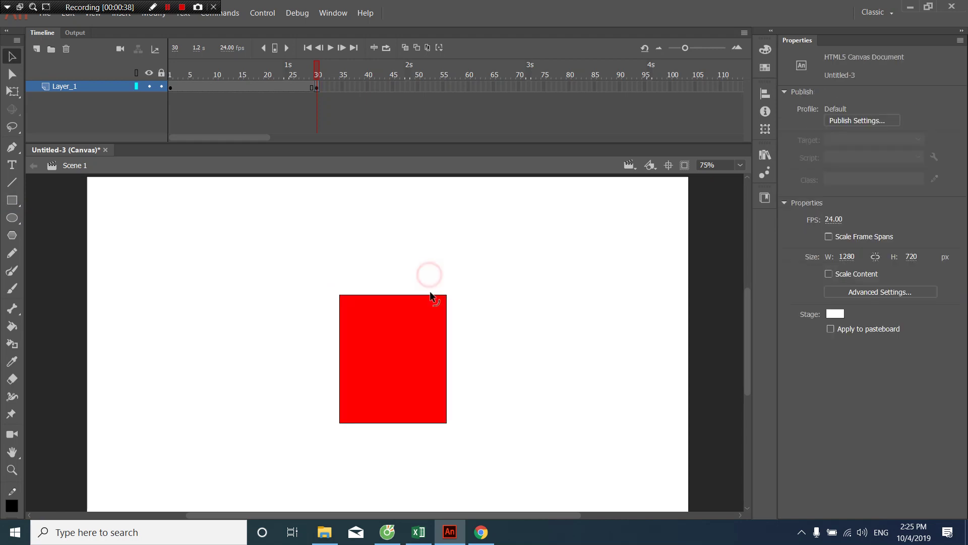
double_click(431, 294)
key("Delete")
Change the rectangle's fill colour to blue #0000FF.
left_click(422, 320)
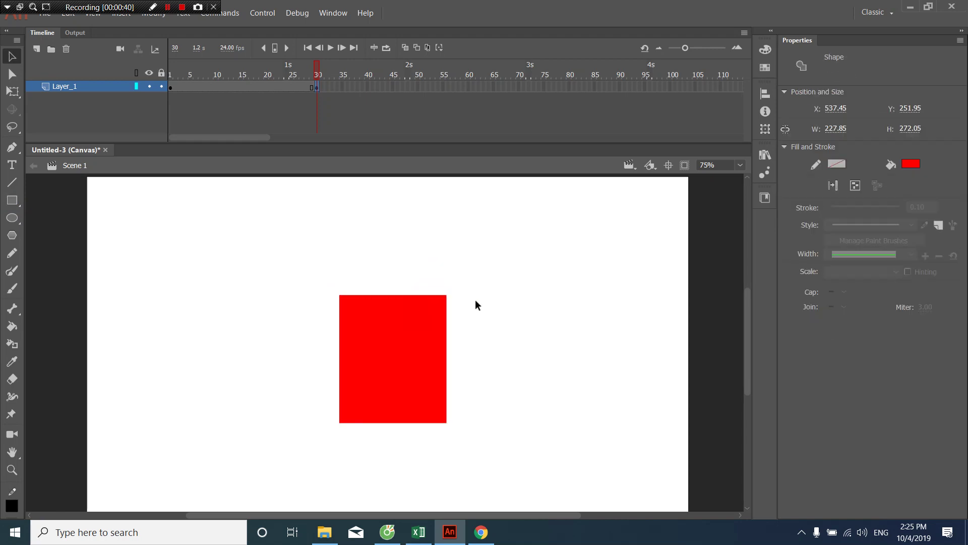
left_click(912, 164)
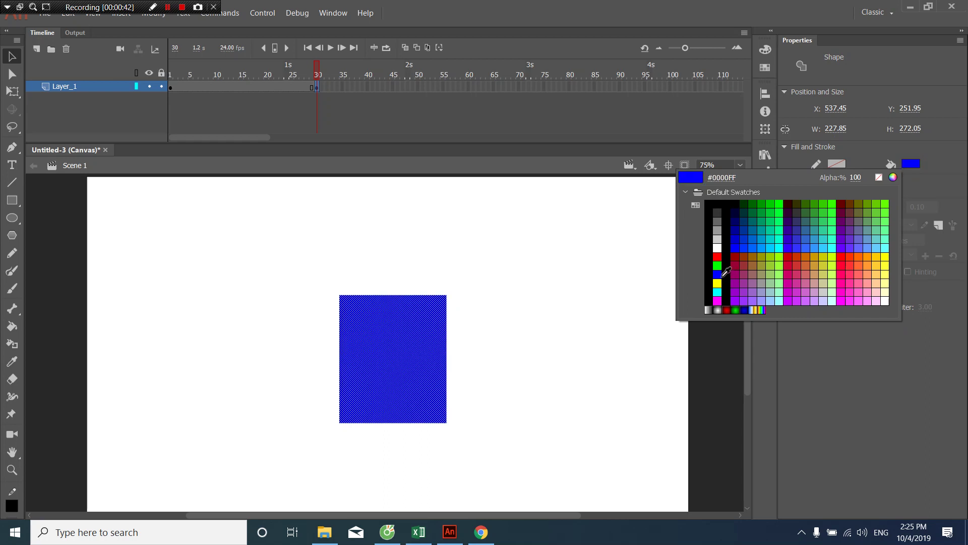
left_click(717, 273)
left_click(544, 286)
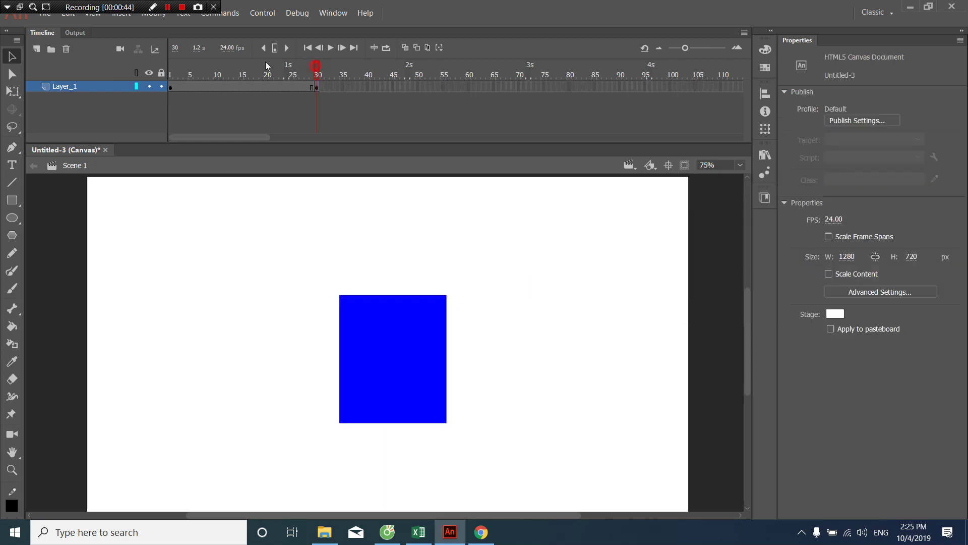
Create a shape tween between frames 1 and 30 and scrub through it to preview the circle morphing into the rectangle.
left_click_drag(265, 61, 318, 52)
left_click_drag(318, 53, 174, 73)
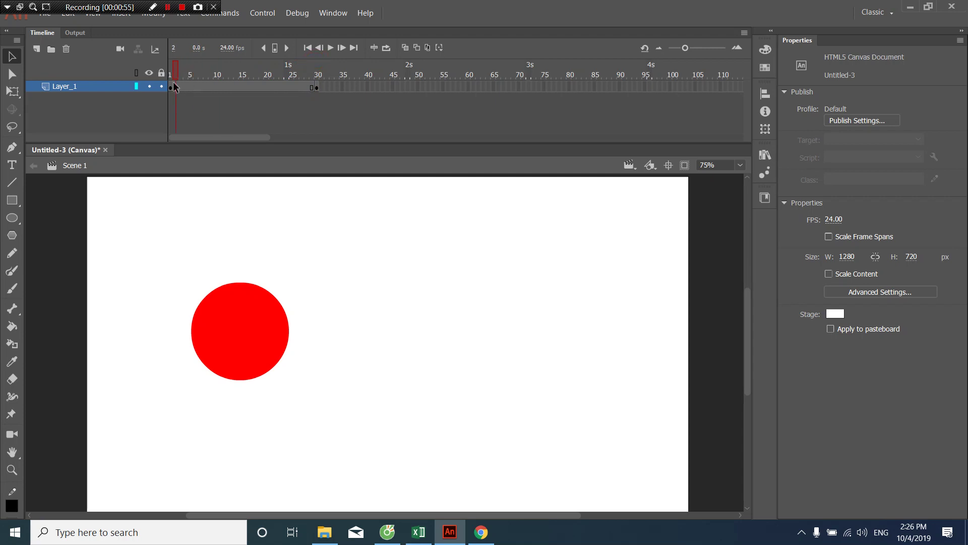
left_click(190, 86)
right_click(189, 86)
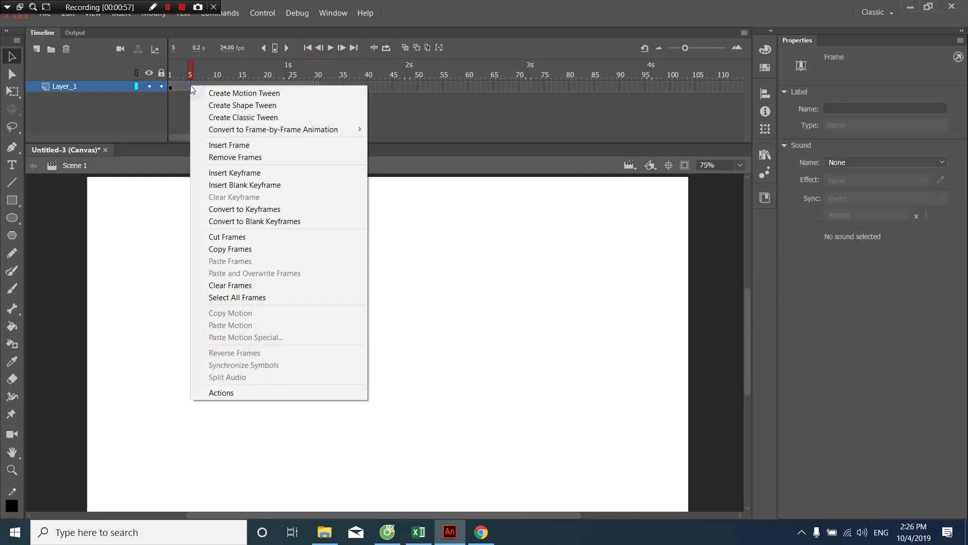
left_click(262, 106)
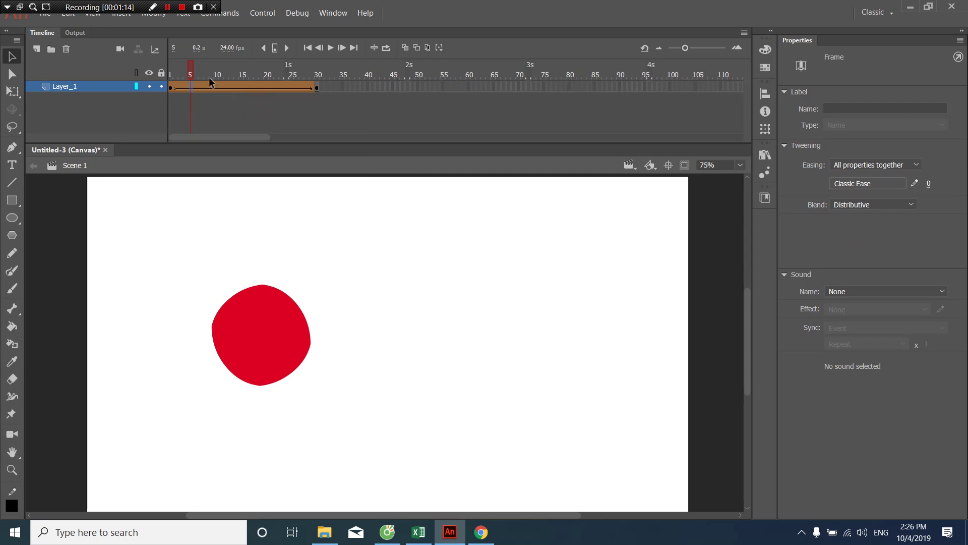
left_click_drag(192, 66, 281, 75)
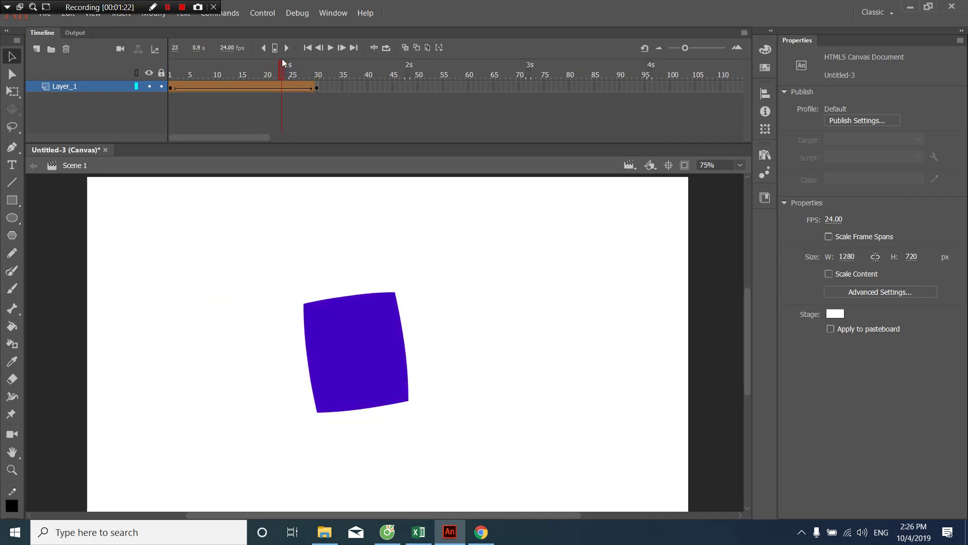
left_click(285, 49)
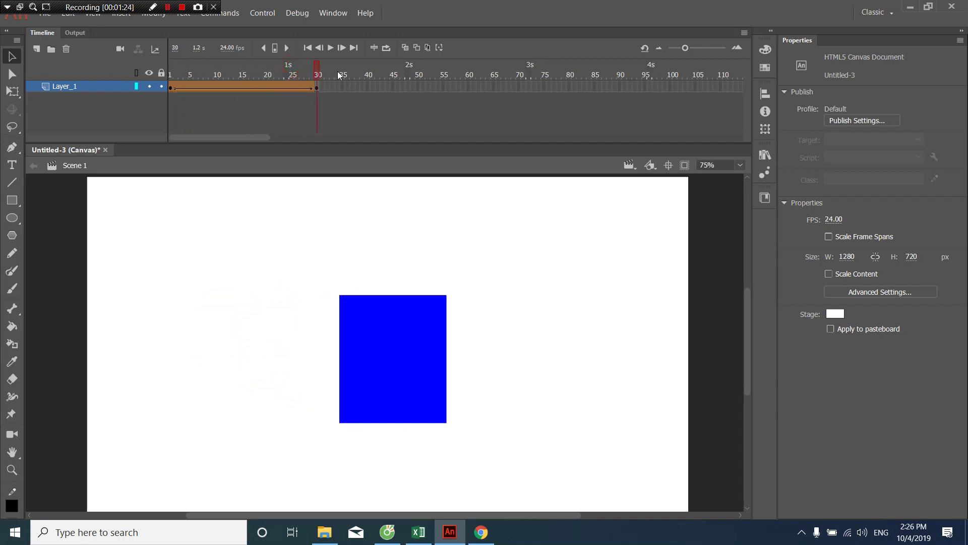
Insert a keyframe at frame 60 of Layer_1 and delete the blue rectangle from that frame.
right_click(471, 88)
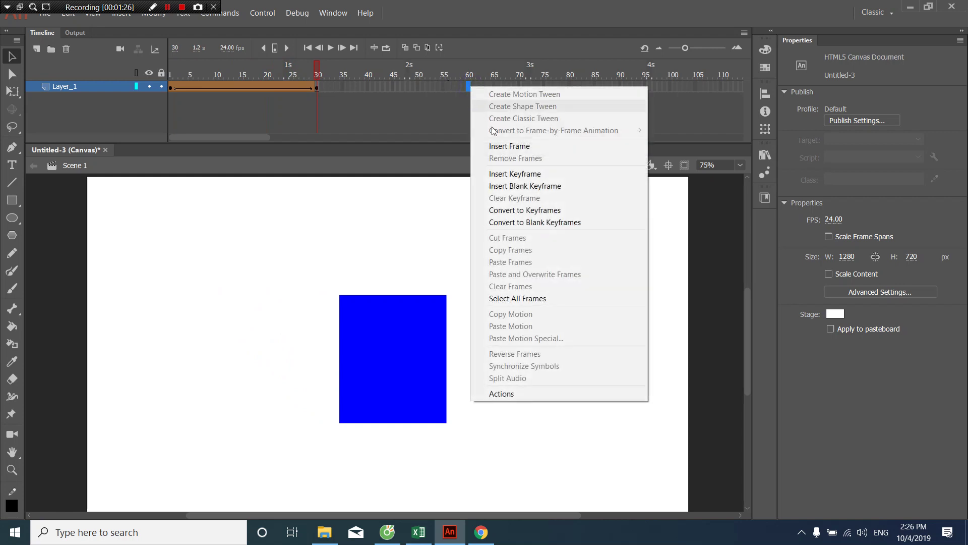
left_click(520, 173)
left_click(521, 228)
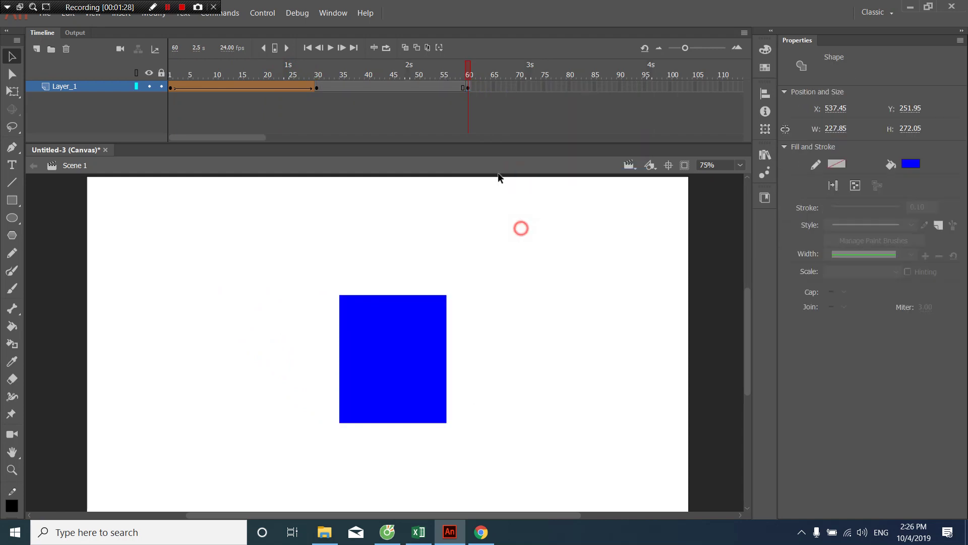
left_click(468, 88)
key("Delete")
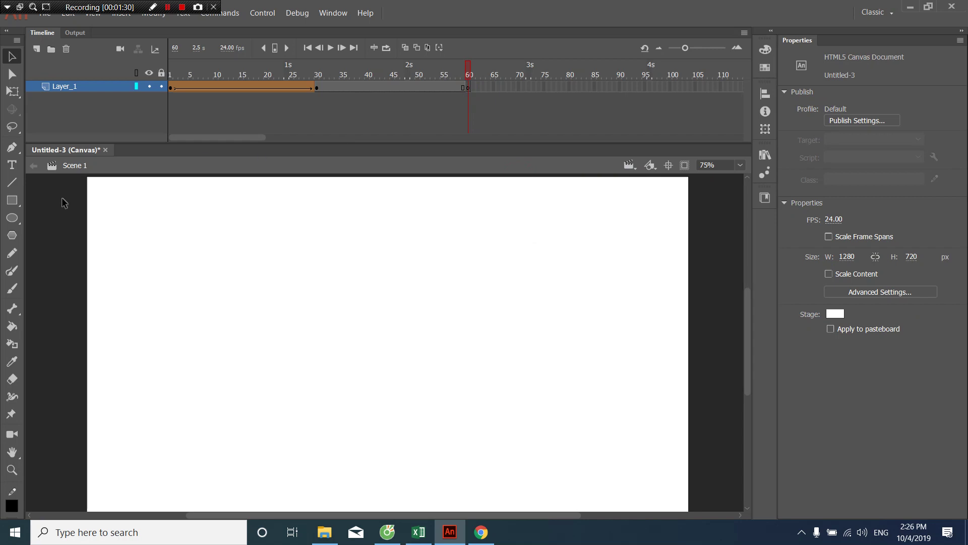
Set the PolyStar tool to 6 sides and draw a hexagon about 217 by 208 px on frame 60.
left_click(12, 235)
left_click_drag(307, 394, 341, 420)
key("ctrl+z")
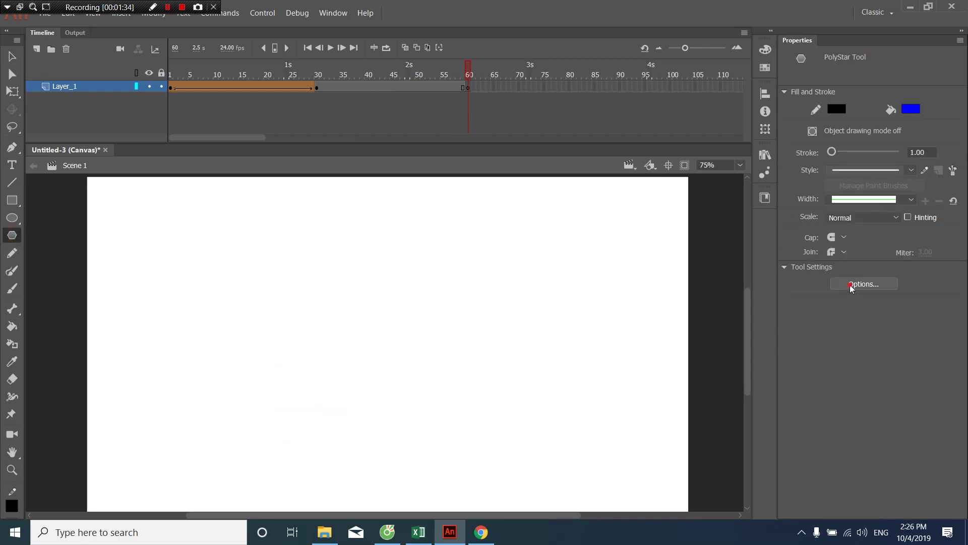
left_click(854, 283)
left_click(476, 254)
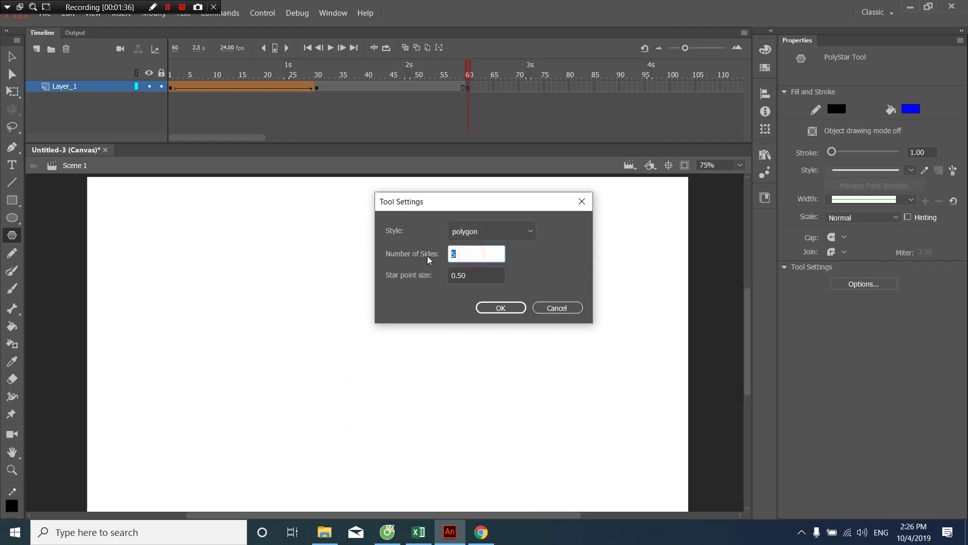
type("6")
left_click(500, 308)
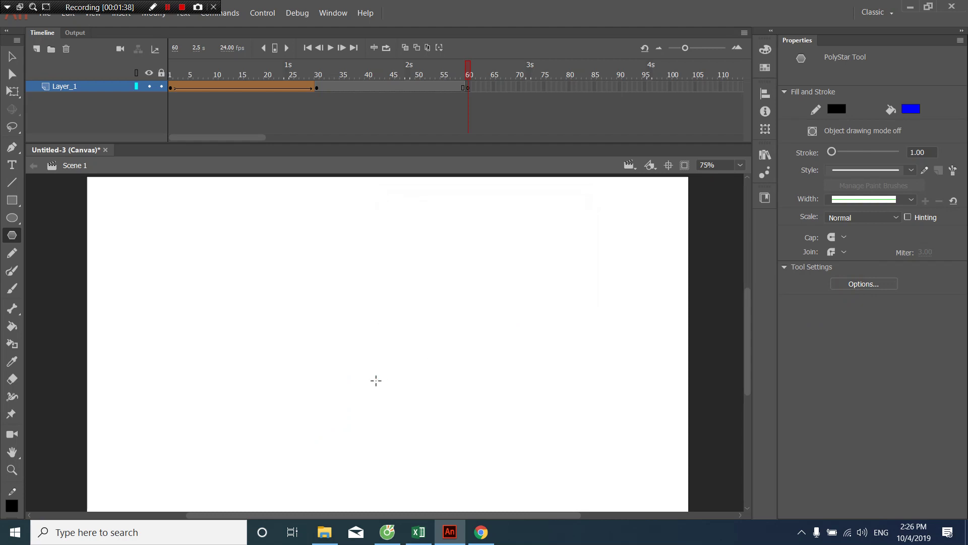
left_click_drag(376, 381, 409, 421)
Fill the hexagon with orange and delete its black outline.
key("v")
left_click(399, 385)
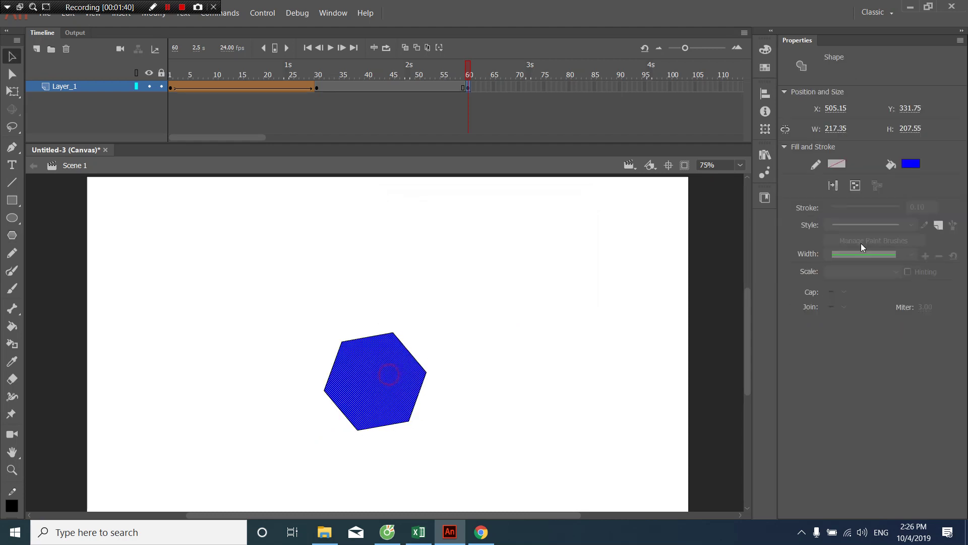
left_click(910, 164)
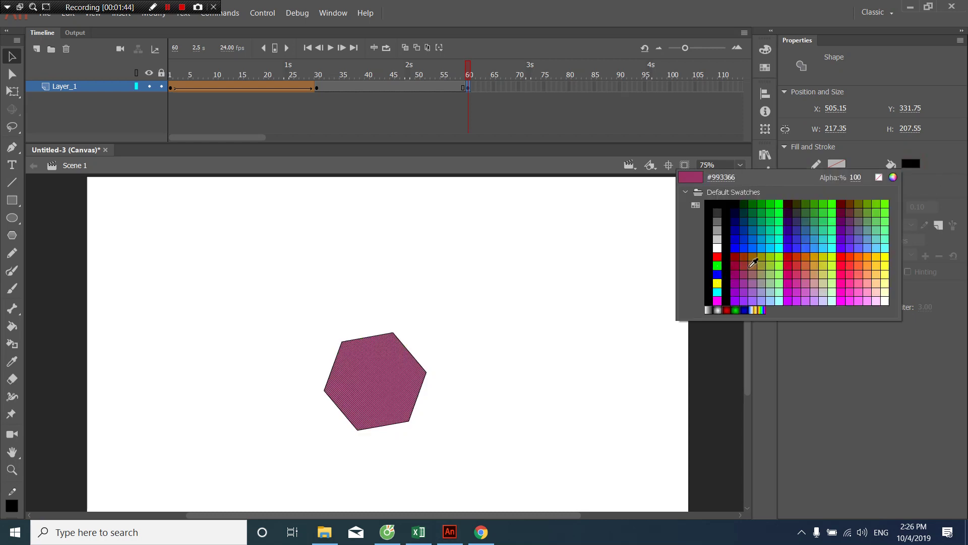
left_click(873, 256)
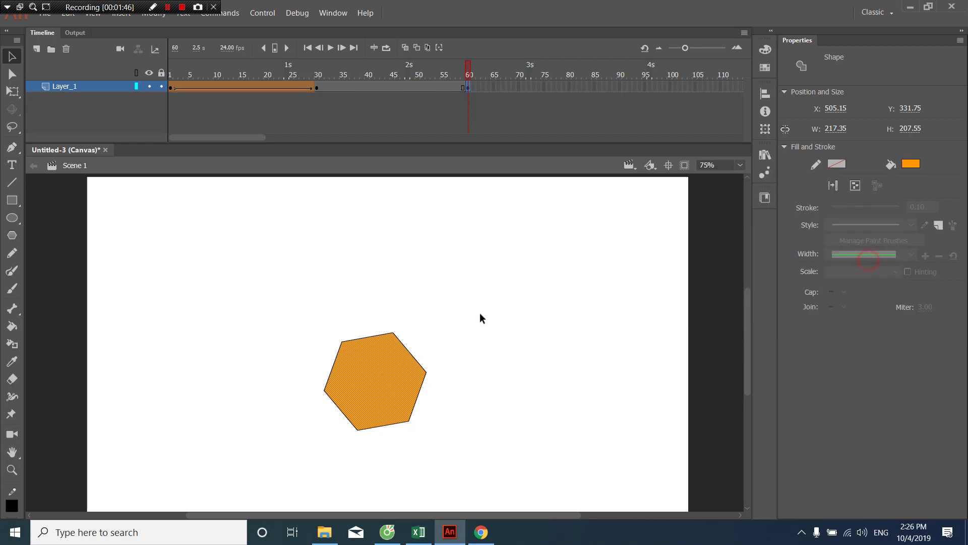
left_click(403, 344)
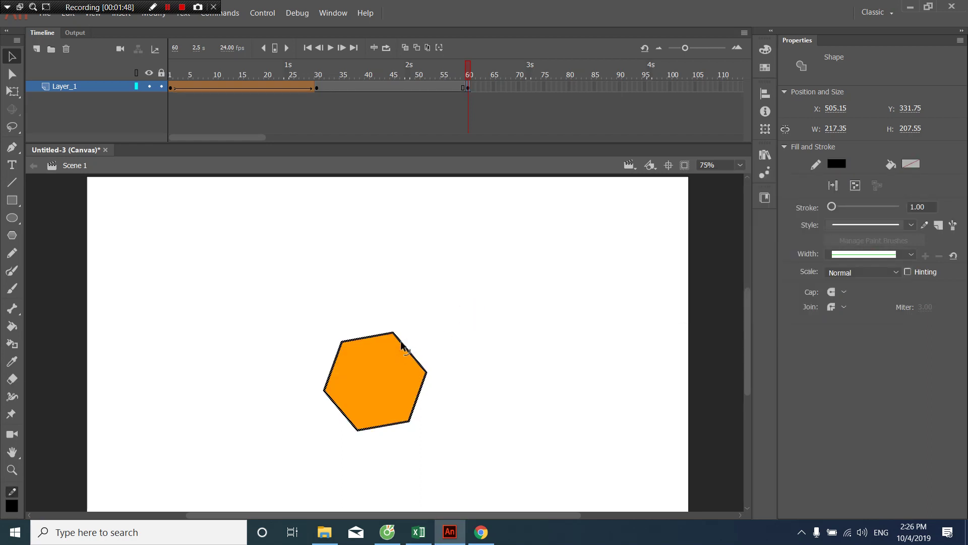
key("Delete")
Create a shape tween between frames 30 and 60 and return the playhead to frame 30.
right_click(336, 87)
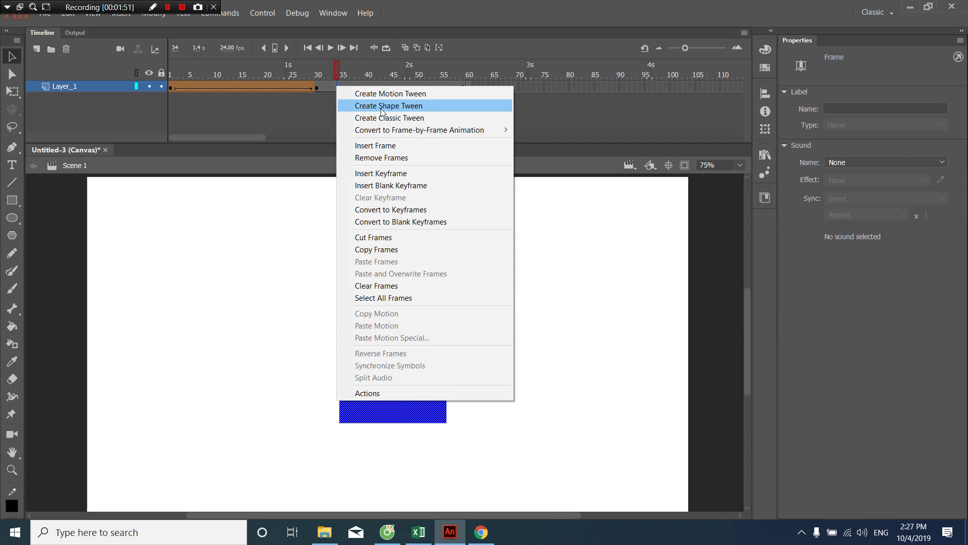
left_click(380, 106)
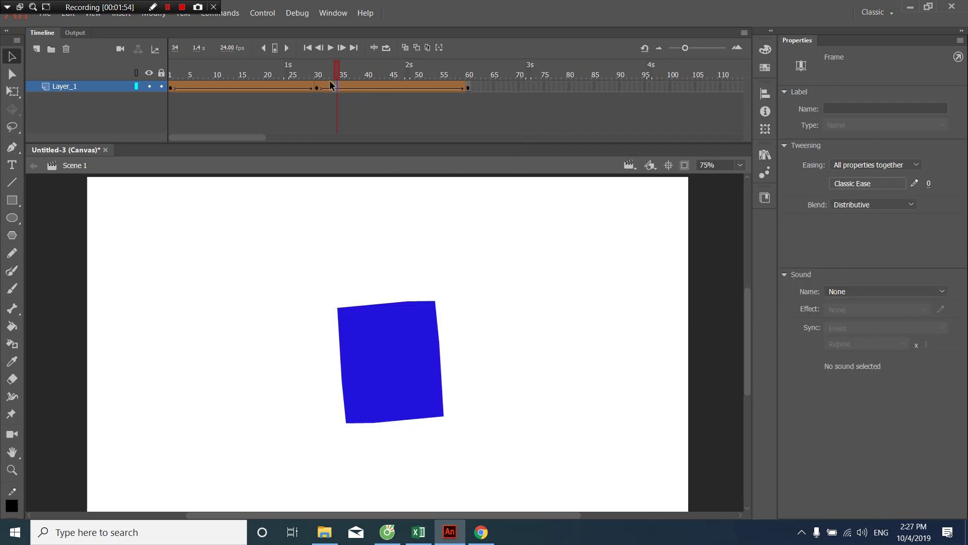
left_click_drag(340, 68, 317, 69)
Test the animation in the browser, close the preview page, and return to the timeline in Adobe Animate.
key("ctrl+Return")
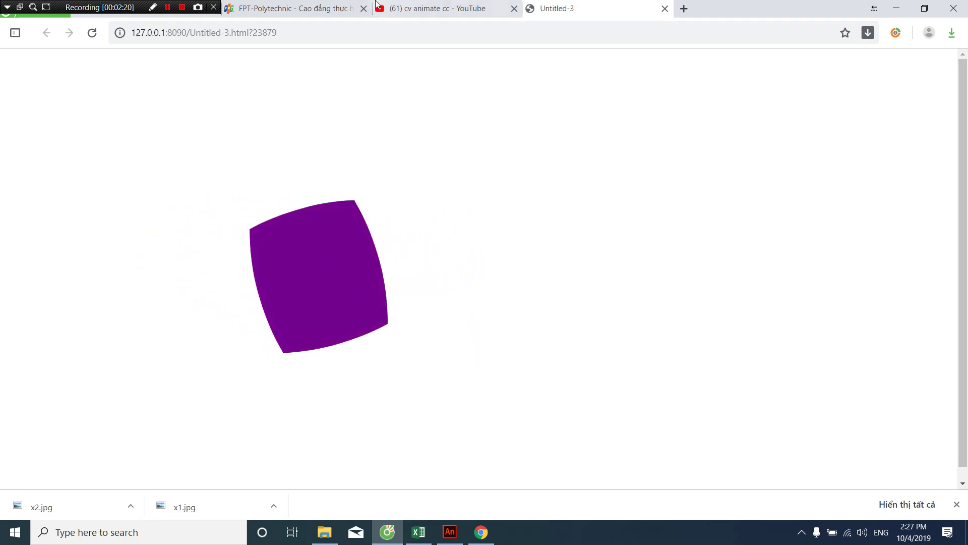
left_click(664, 8)
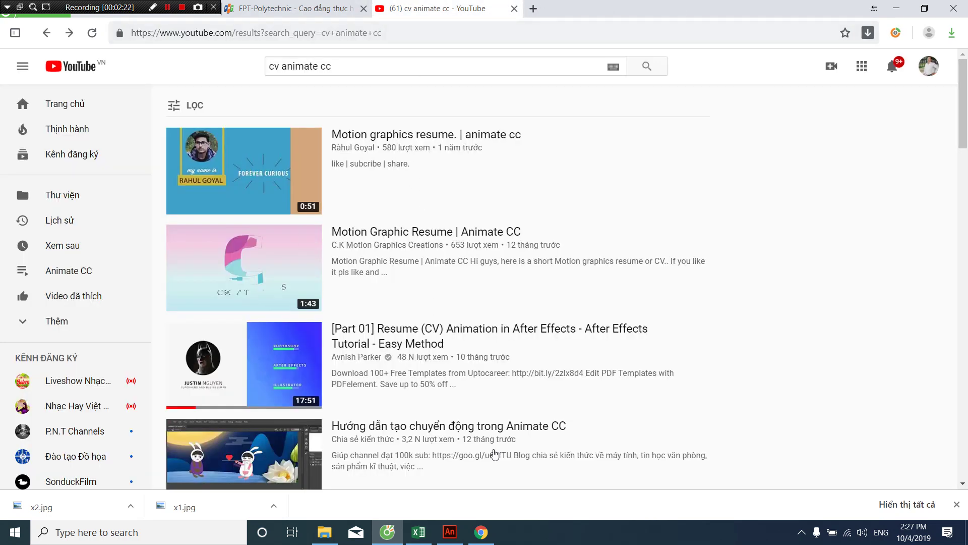
left_click(450, 532)
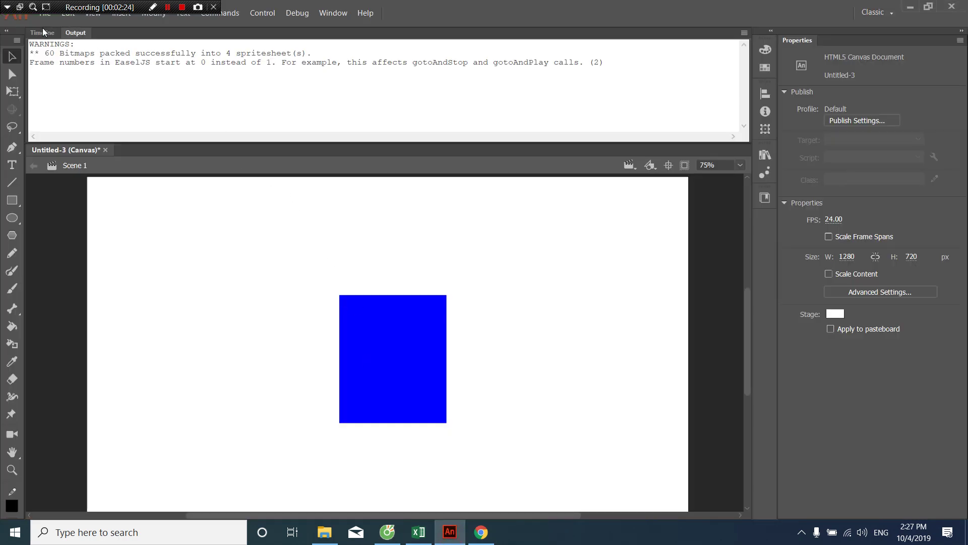
left_click(38, 33)
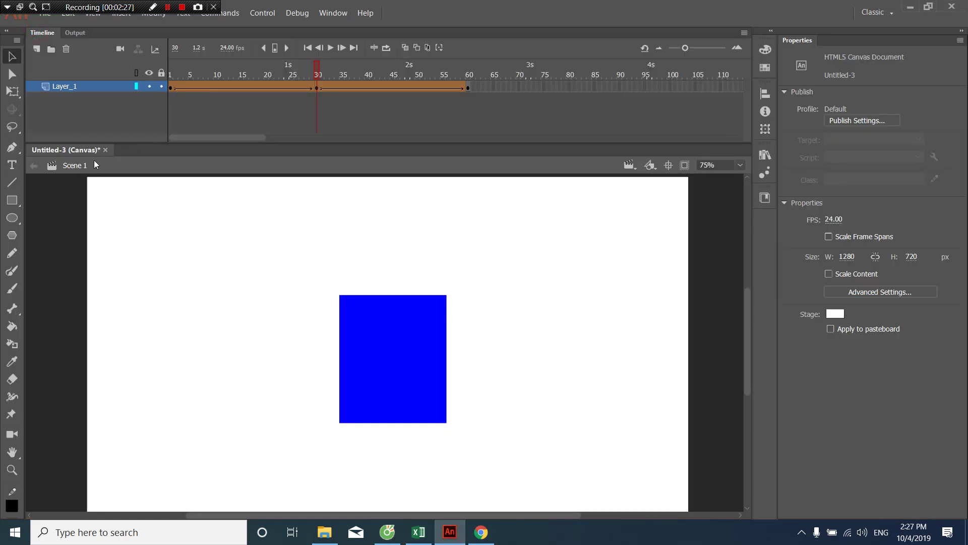
Close the Untitled-3 document without saving and create a new HD 1280 x 720 HTML5 Canvas document.
left_click(106, 150)
left_click(484, 281)
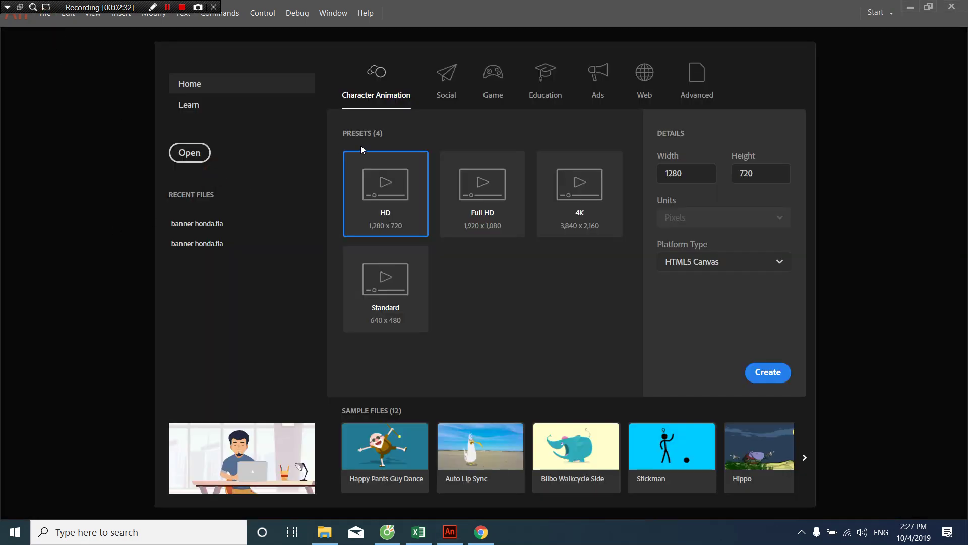
double_click(384, 179)
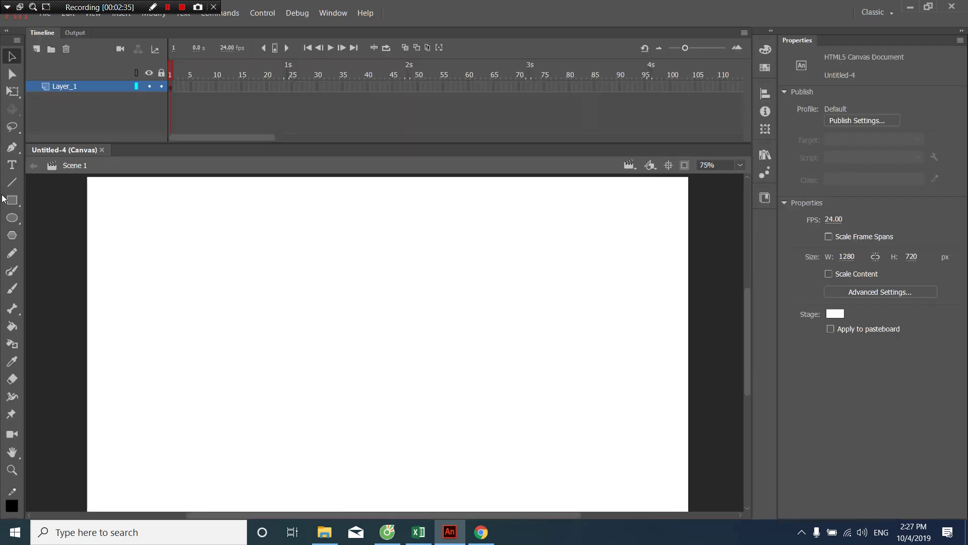
Add the static text "1" on the stage in the first frame with the Text tool.
left_click(12, 164)
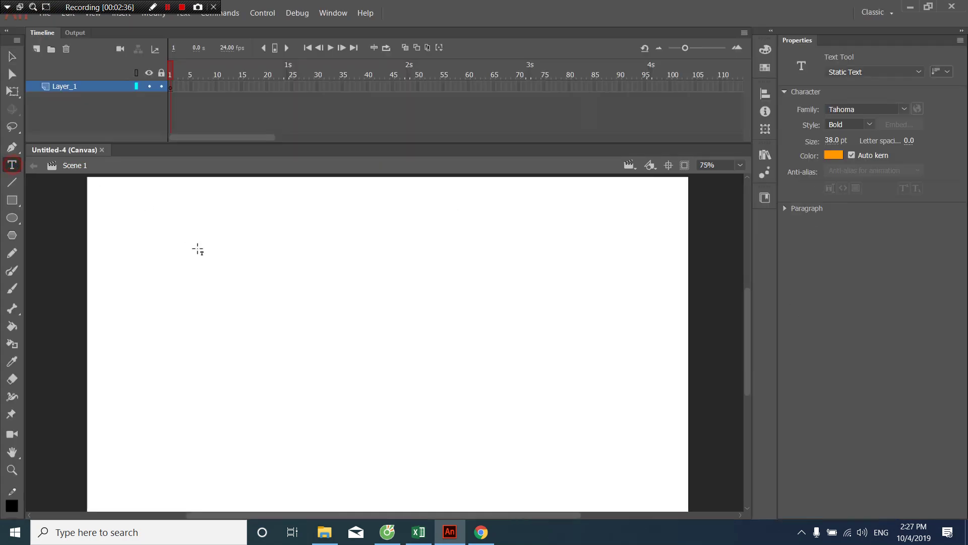
left_click(251, 335)
type("1")
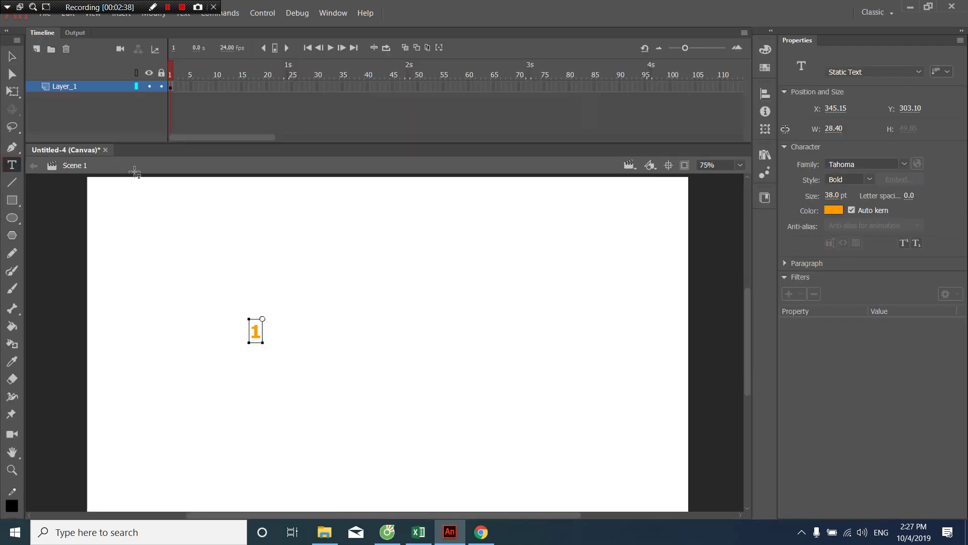
left_click(12, 56)
Enlarge the digit 1 to 120 pt and move it slightly up and left, to about X 326, Y 268.
left_click(833, 196)
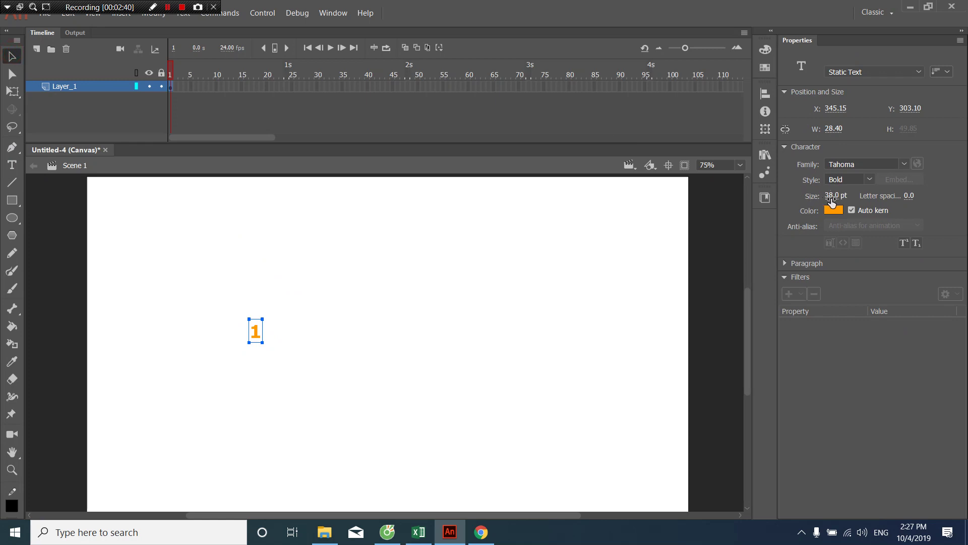
type("96")
key("Return")
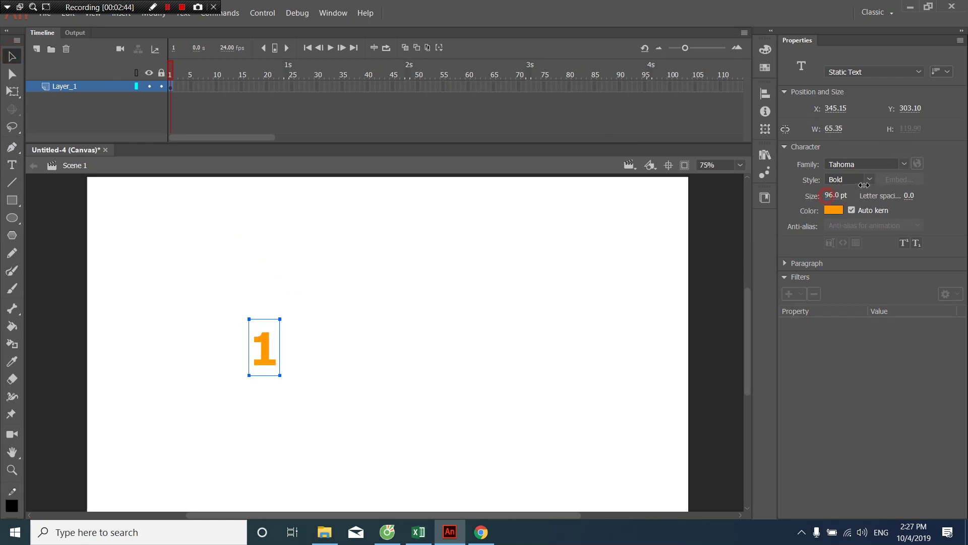
left_click(836, 195)
type("120")
key("Return")
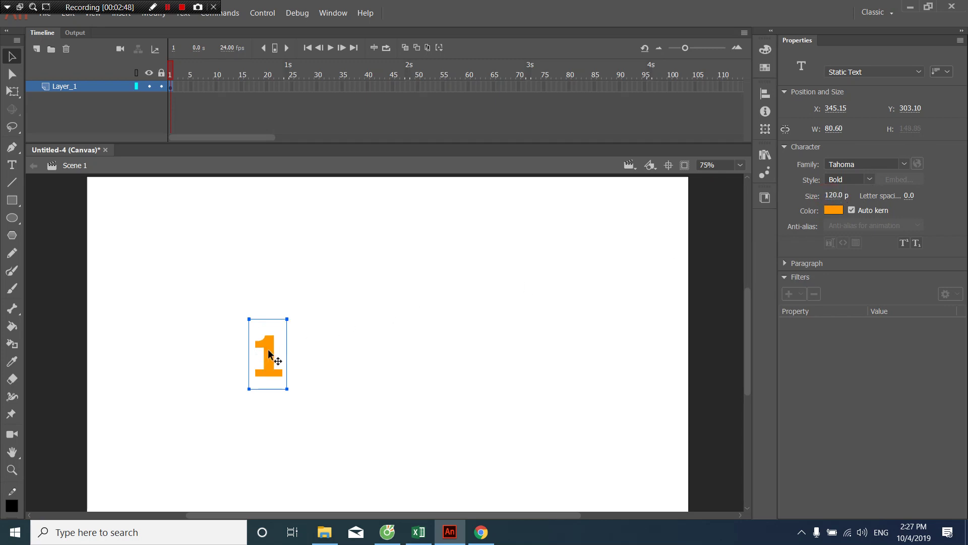
left_click_drag(268, 349, 259, 332)
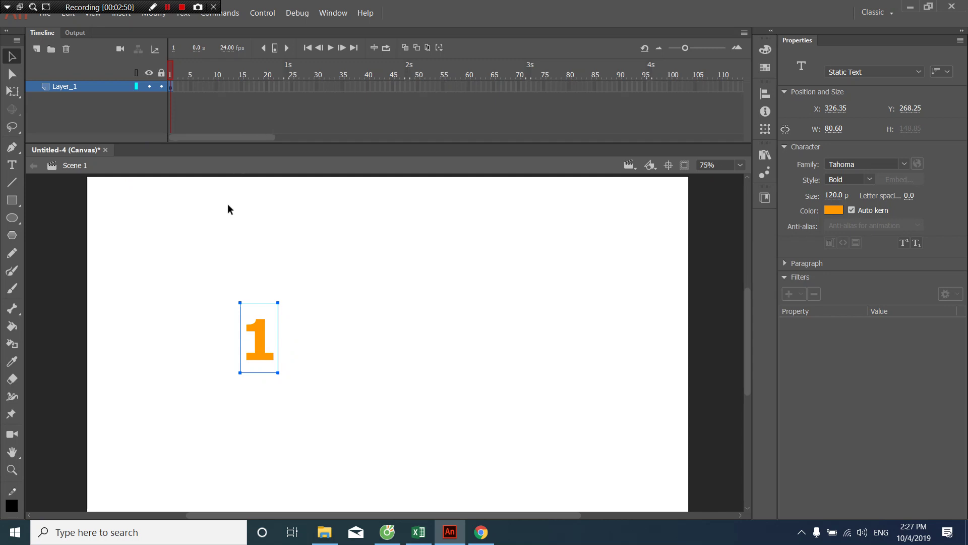
Insert a keyframe at frame 15 and move the digit there horizontally right to about X 547.
left_click(242, 87)
right_click(242, 87)
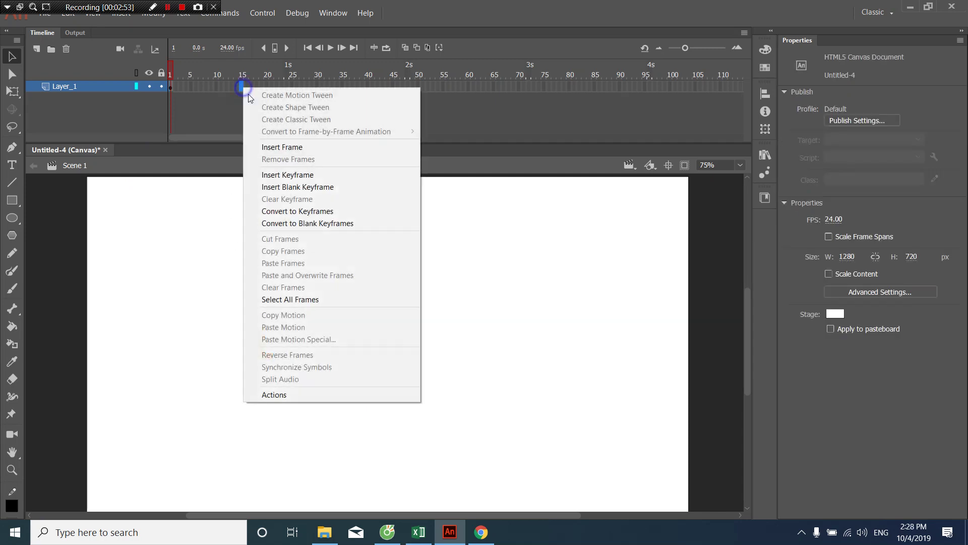
left_click(299, 174)
left_click_drag(259, 337, 363, 337)
Replace the digit at frame 15 with "2".
double_click(364, 337)
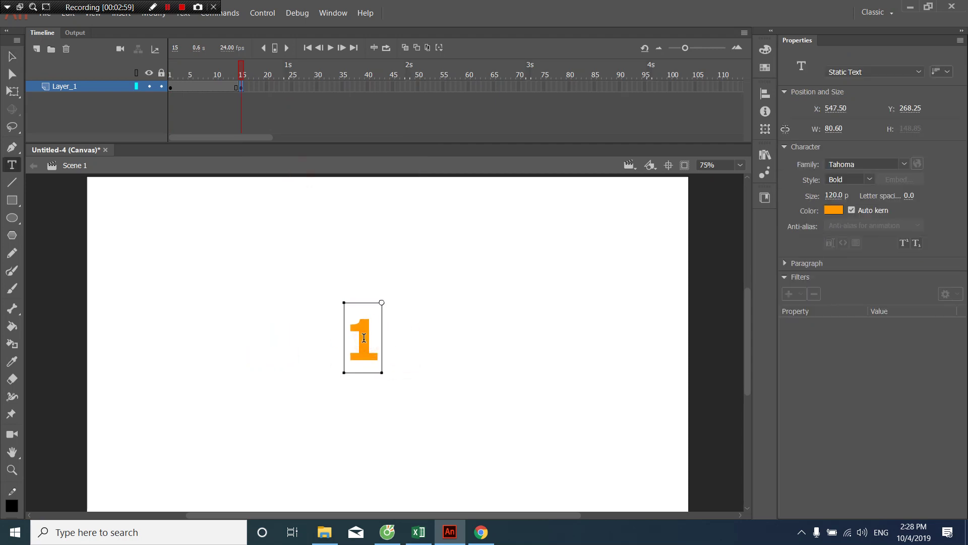
double_click(364, 338)
type("2")
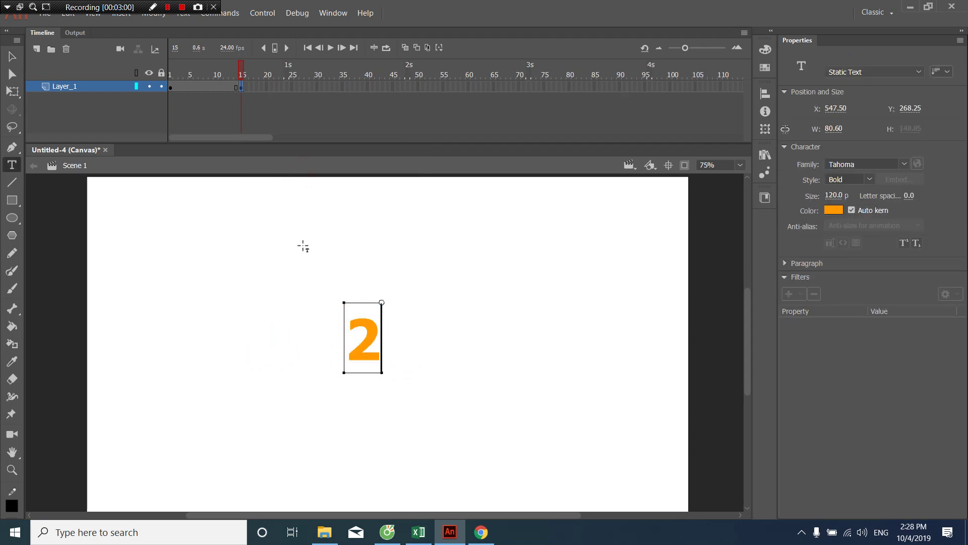
left_click(10, 57)
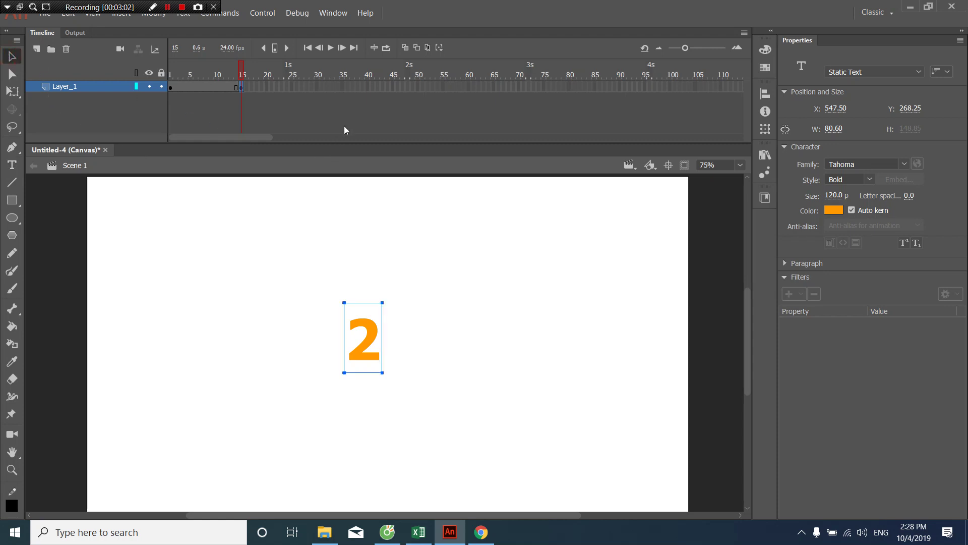
Insert a keyframe at frame 30 and move the digit there right to about X 798, Y 296.
left_click(316, 84)
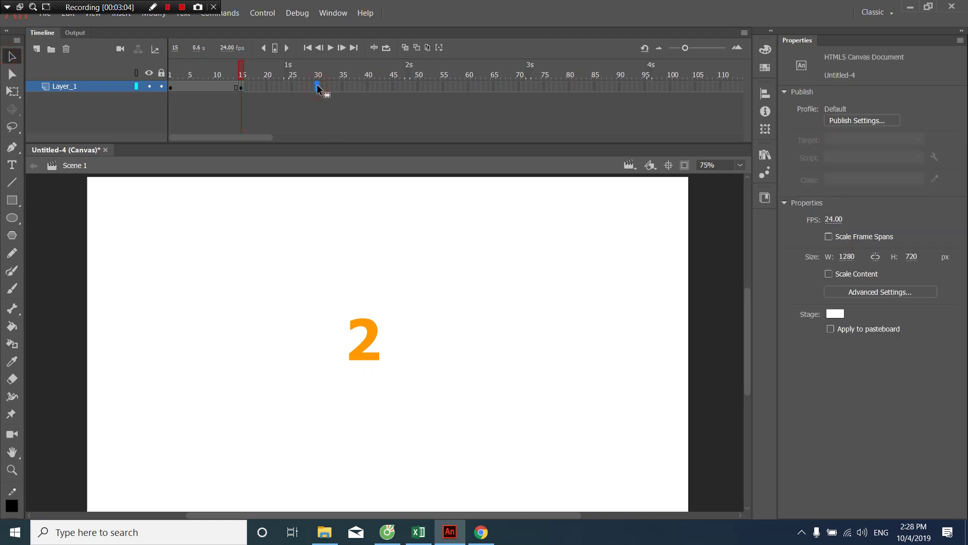
right_click(316, 84)
left_click(372, 175)
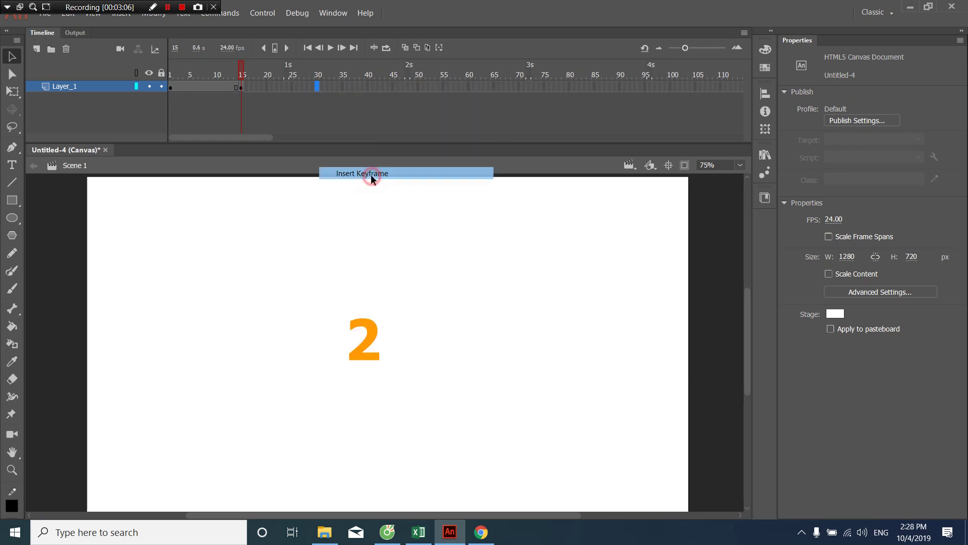
left_click(493, 340)
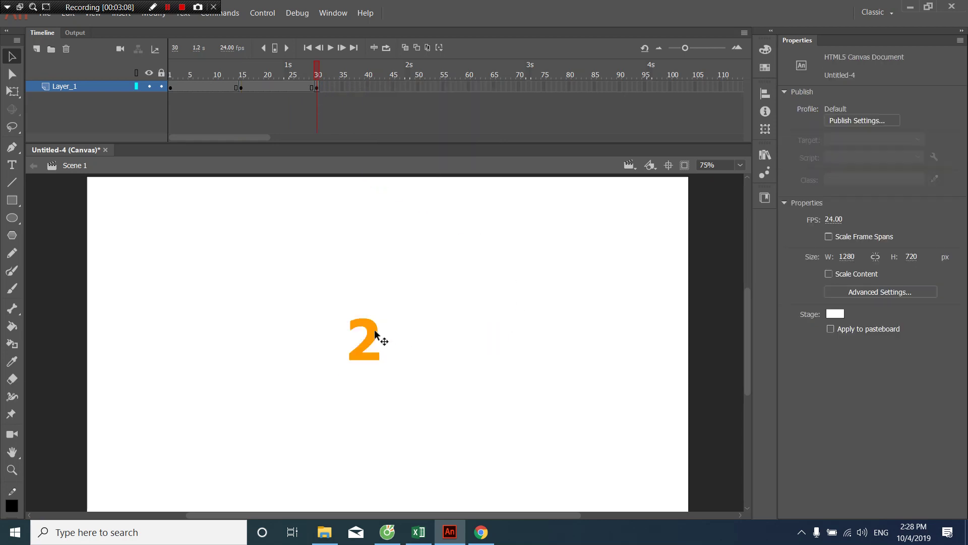
left_click_drag(376, 333, 491, 346)
Replace the digit at frame 30 with "3" and color it red.
double_click(471, 345)
double_click(472, 346)
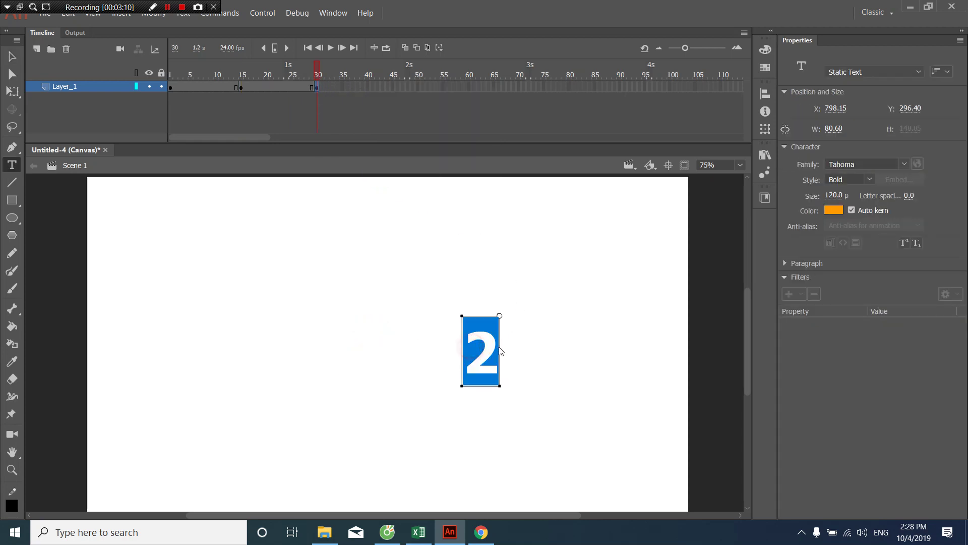
type("3")
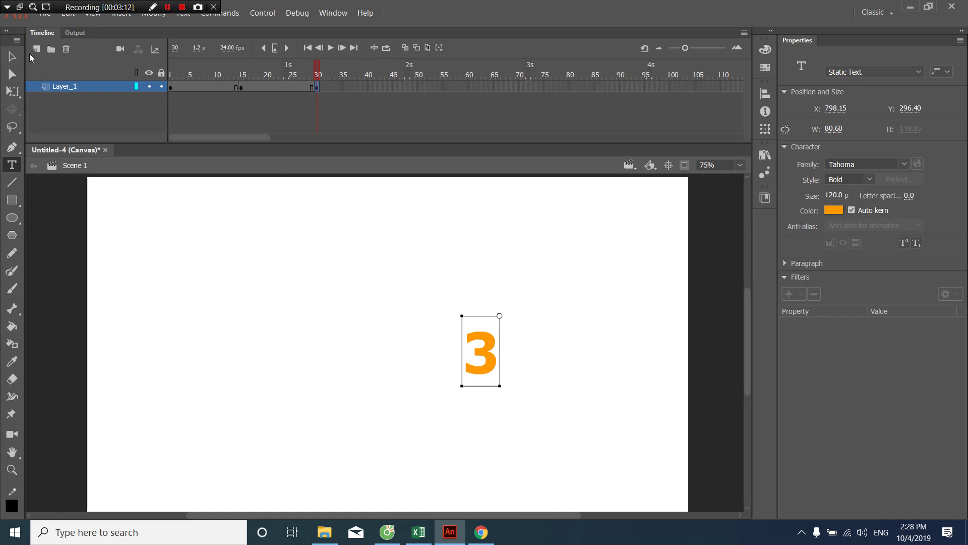
left_click(12, 56)
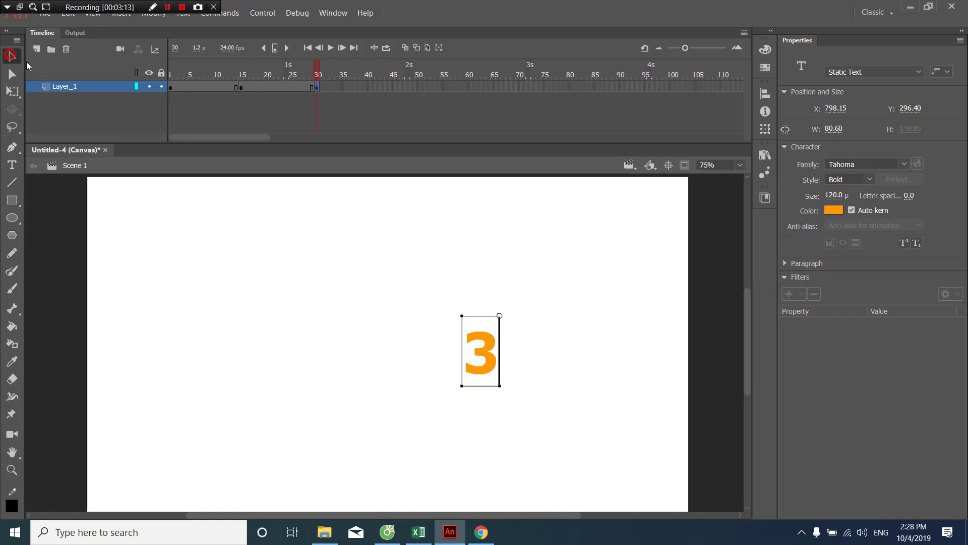
left_click(833, 210)
left_click(637, 301)
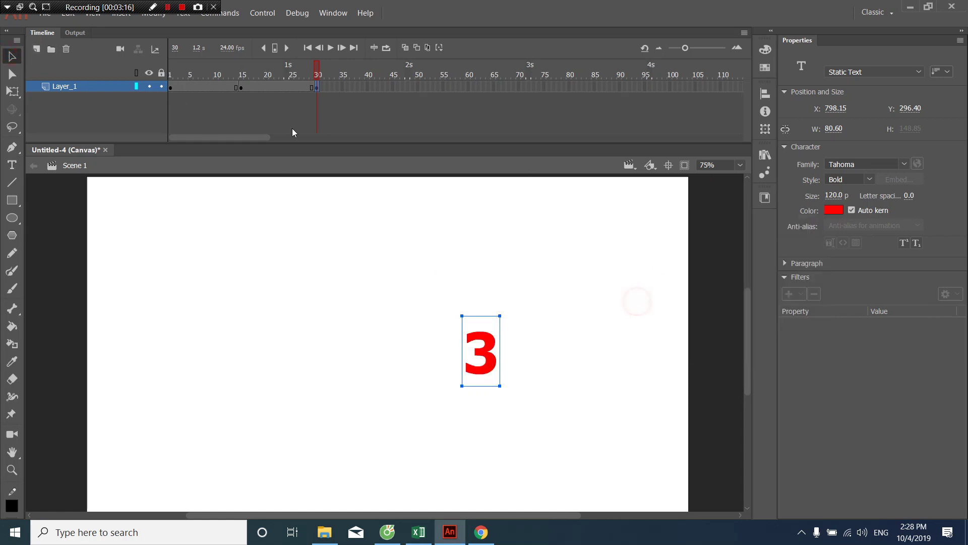
Change the color of the digit 1 at frame 1 to blue and deselect it.
left_click(242, 88)
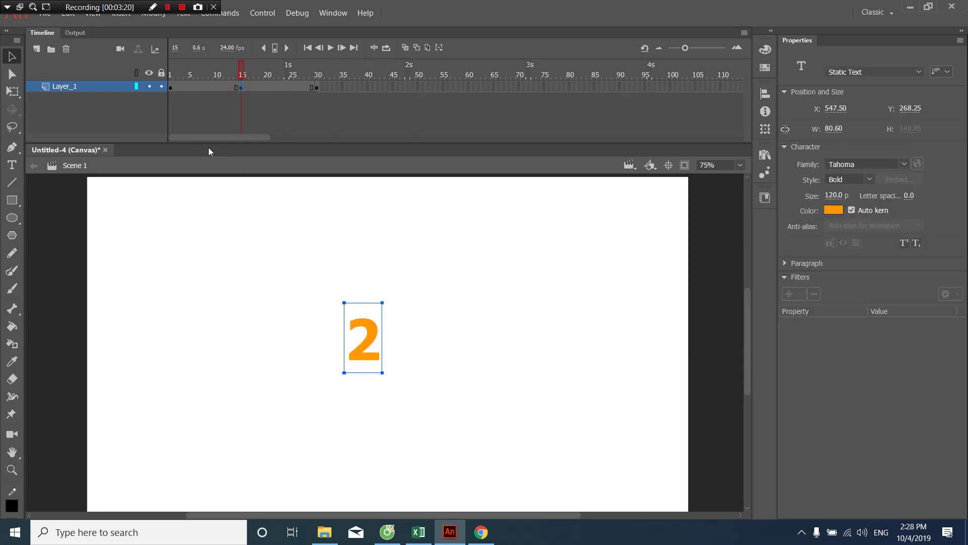
left_click(171, 87)
left_click(258, 327)
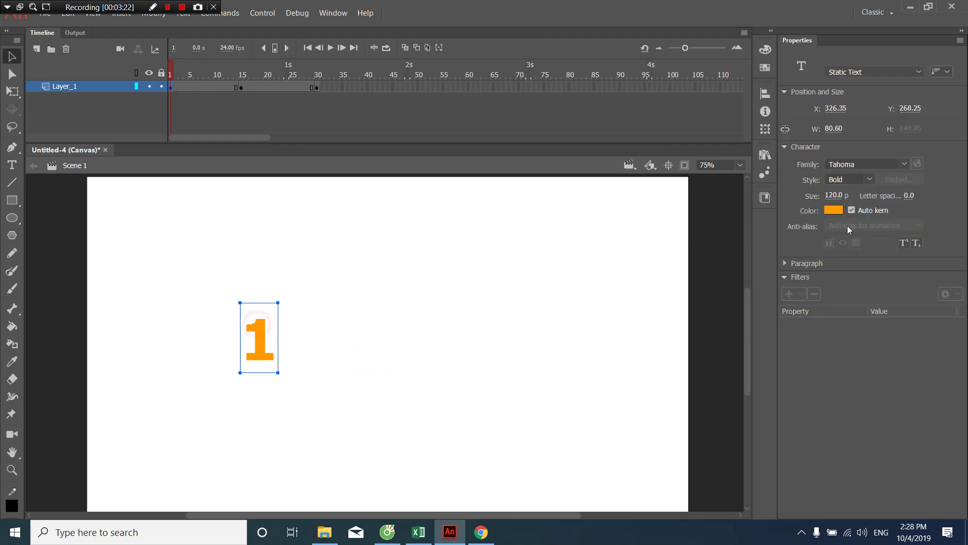
left_click(834, 209)
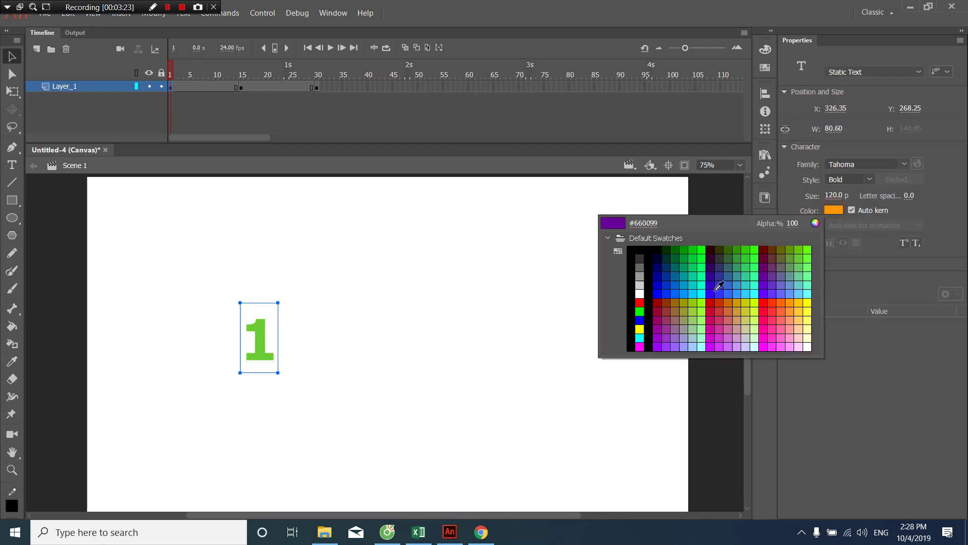
left_click(644, 317)
left_click(492, 313)
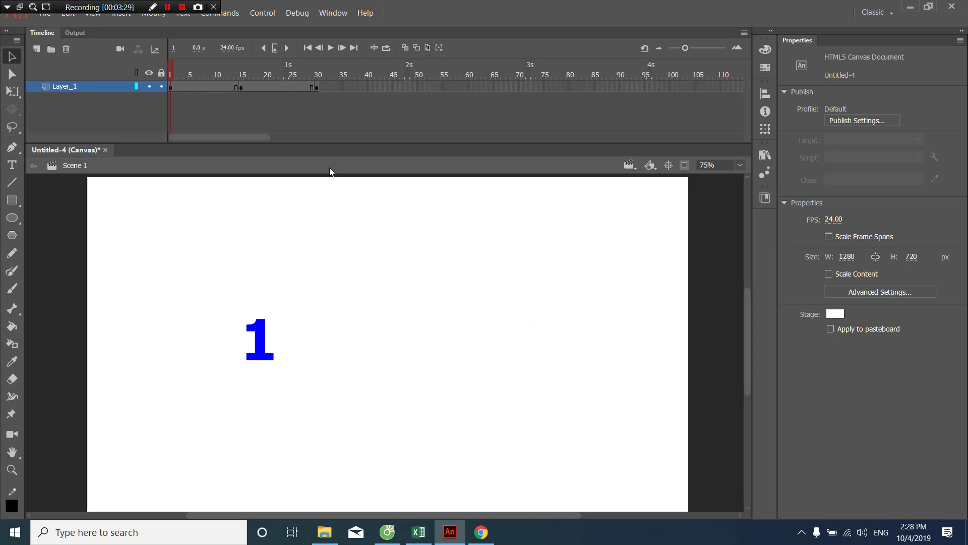
Break apart the digit 1 at frame 1 into an editable shape.
left_click(171, 87)
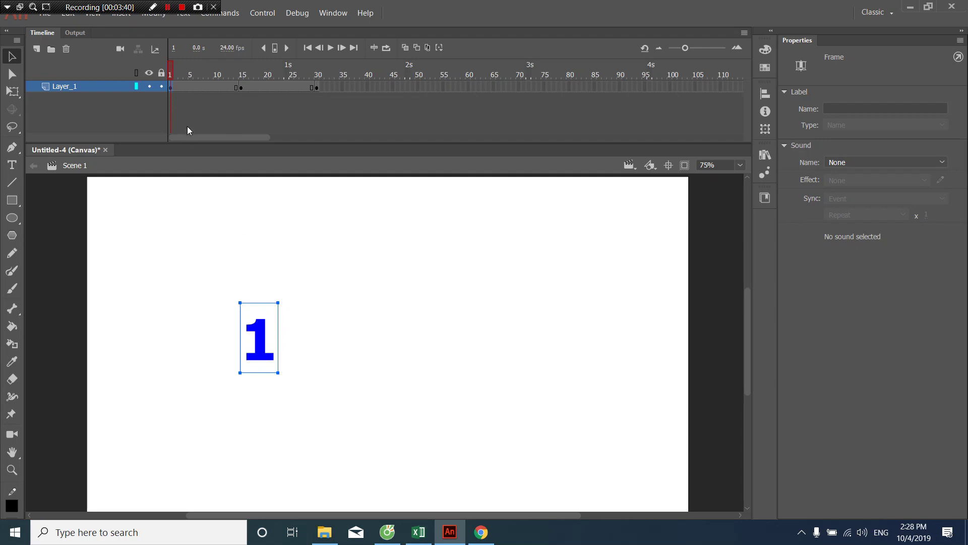
left_click(235, 16)
mouse_move(154, 12)
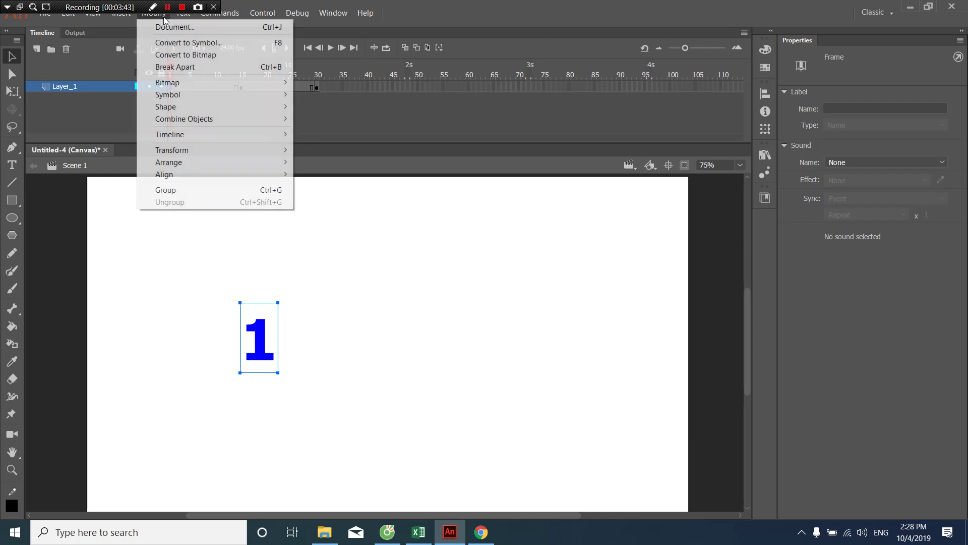
left_click(184, 67)
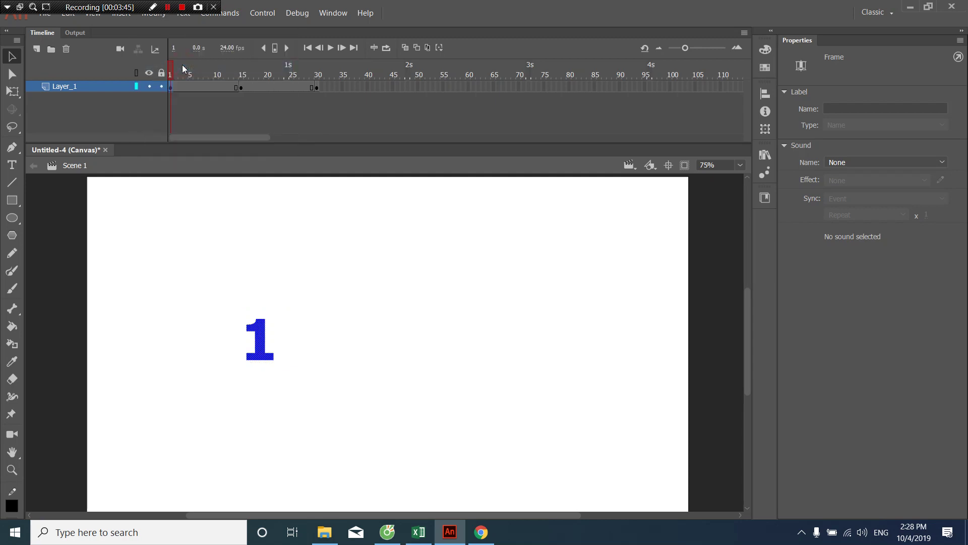
left_click(183, 64)
Break apart the digit 2 at frame 15 and the digit 3 at frame 30 into shapes.
left_click(242, 87)
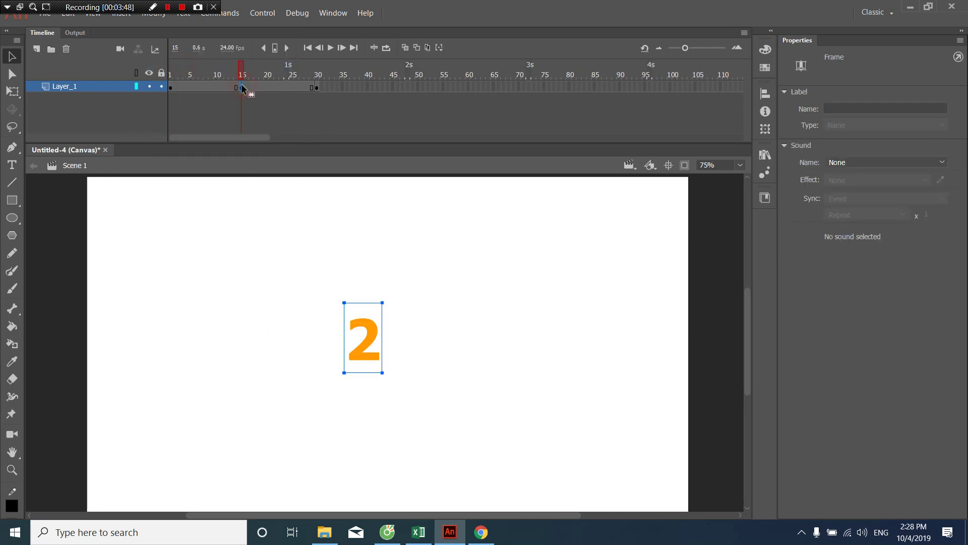
left_click(350, 122)
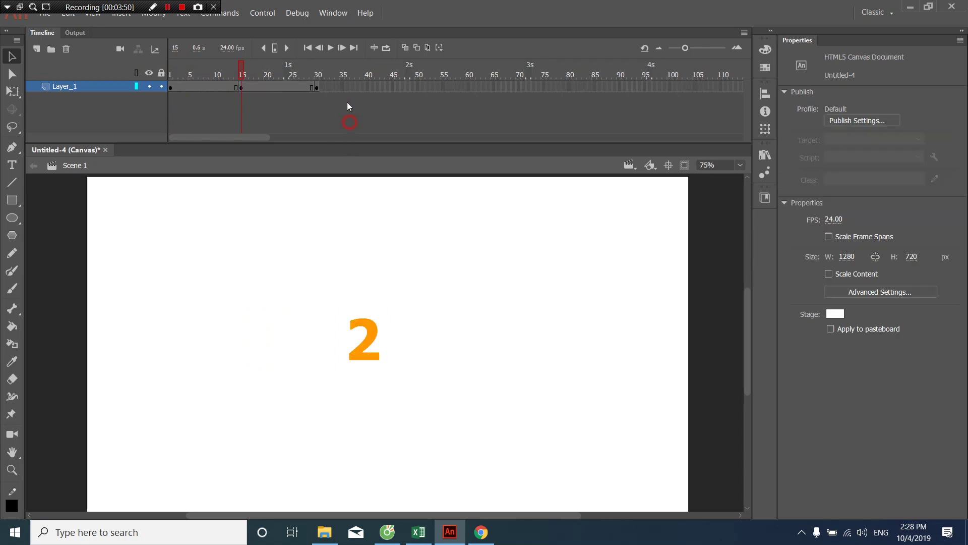
left_click(316, 88)
left_click(430, 308)
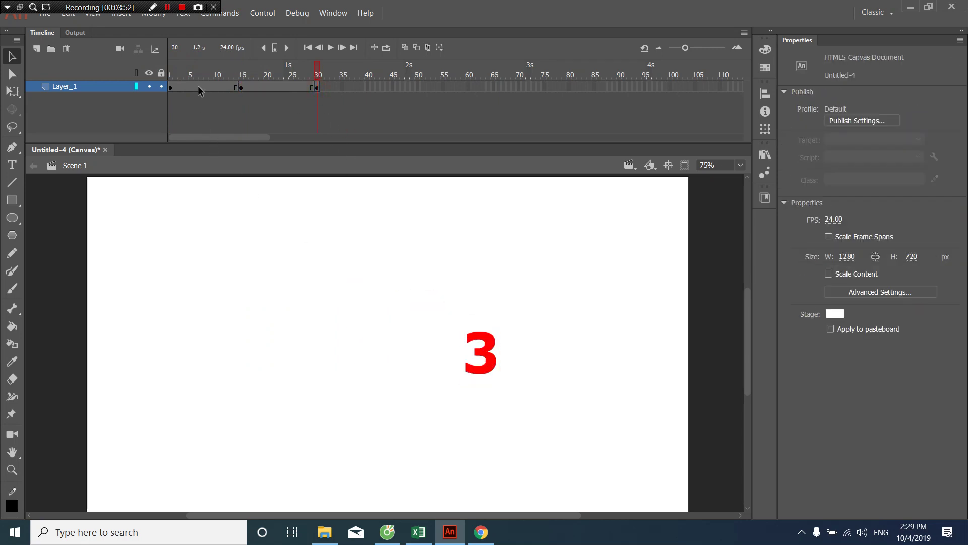
Create shape tweens between frames 1 and 15 and between frames 15 and 30.
right_click(200, 88)
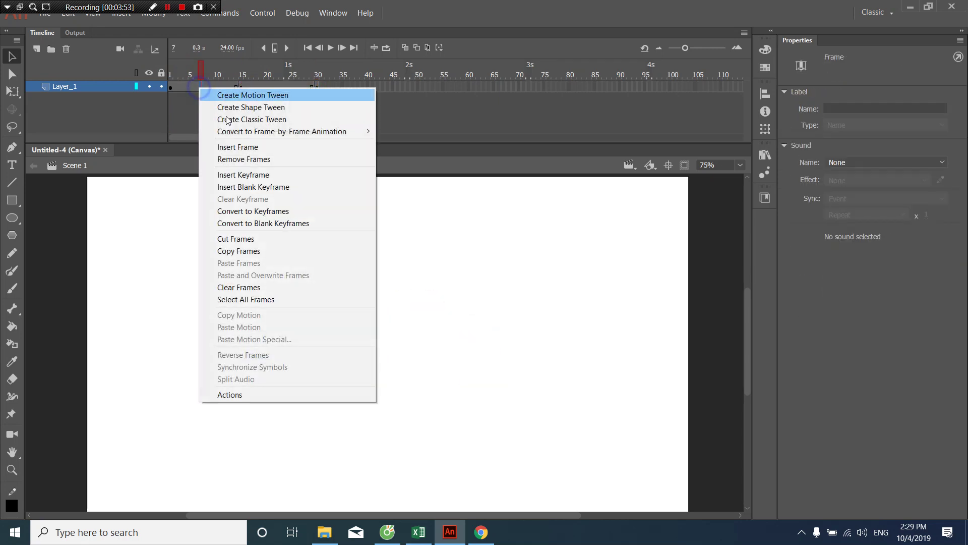
left_click(295, 106)
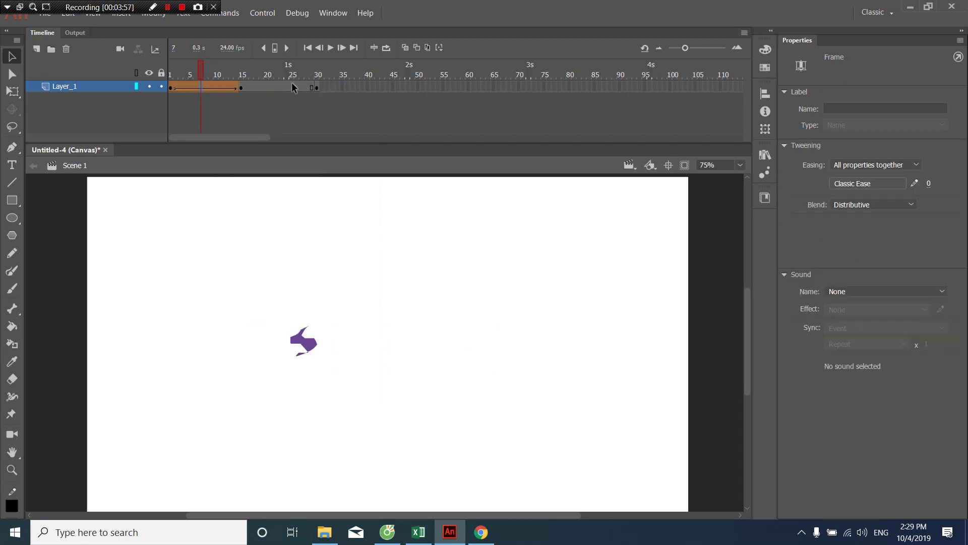
right_click(291, 88)
left_click(367, 106)
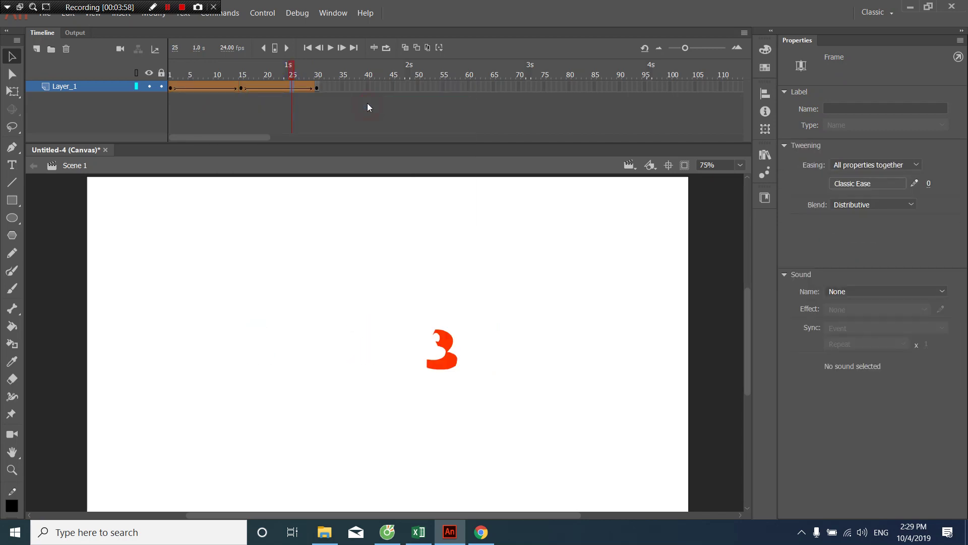
Test the digit morphing animation in the browser and return to the timeline in Adobe Animate.
key("ctrl+Return")
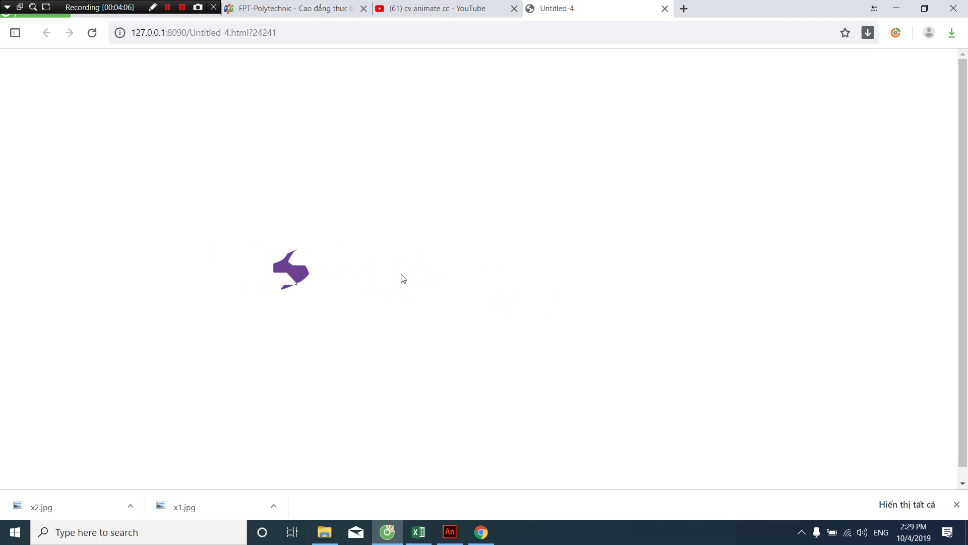
left_click(448, 538)
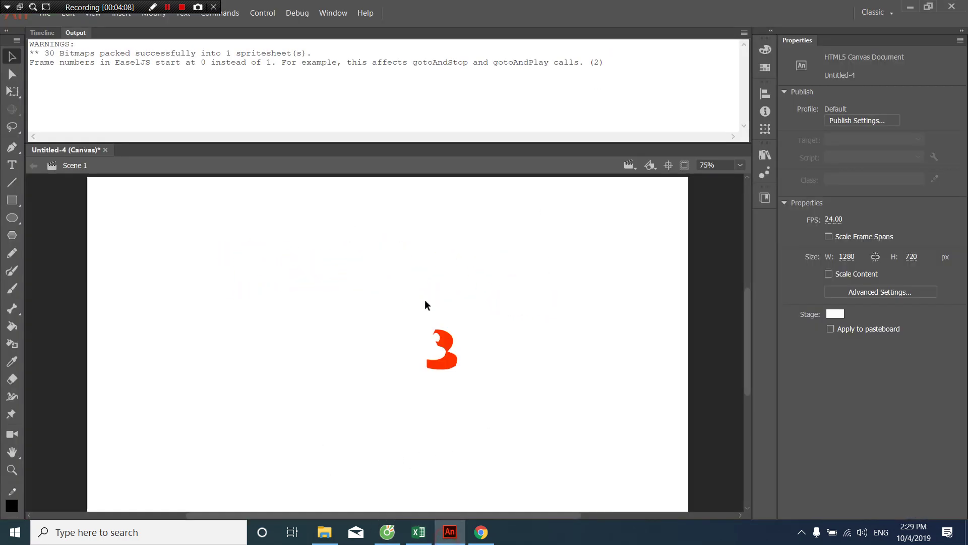
left_click(42, 33)
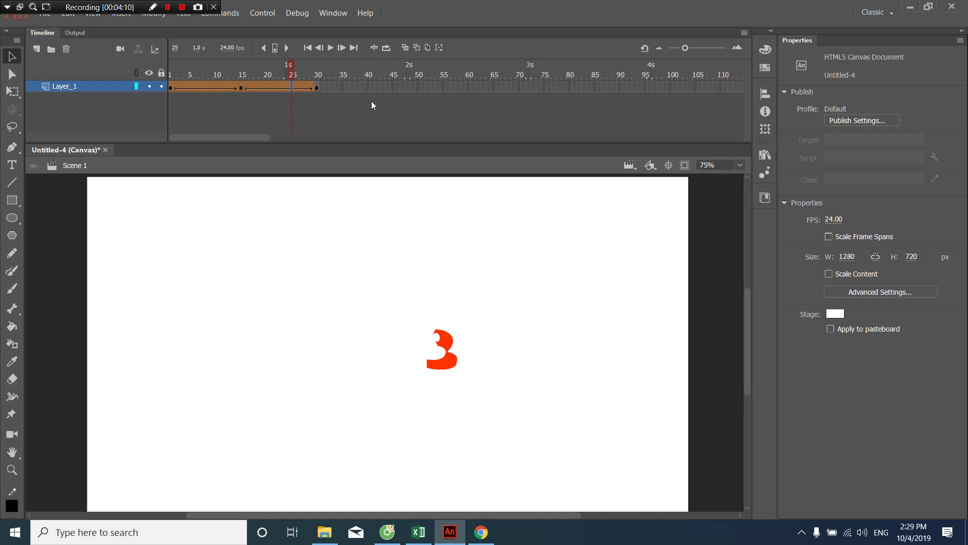
Insert a frame at frame 45 to hold the digit 3, and retest the animation in the browser before returning to Animate's timeline.
right_click(396, 87)
left_click(417, 144)
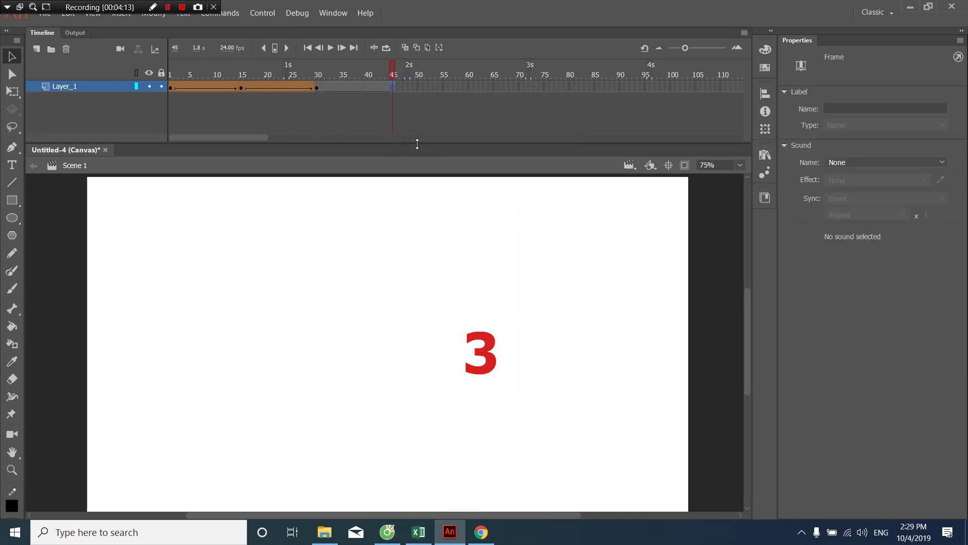
key("ctrl+Return")
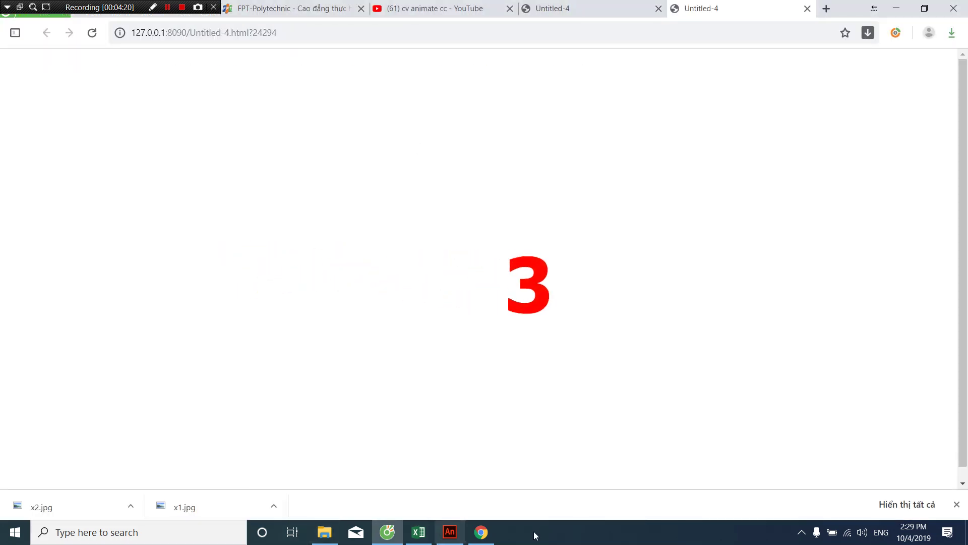
left_click(449, 531)
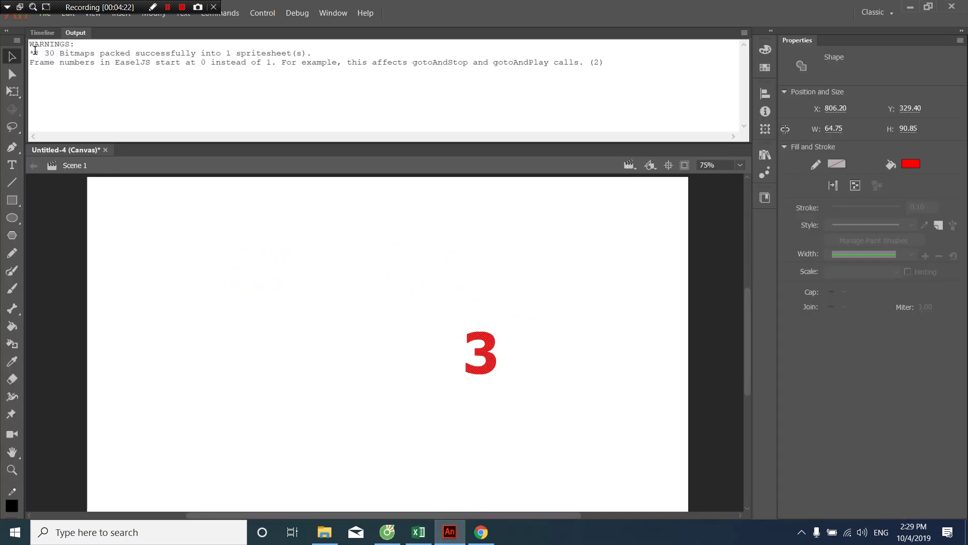
left_click(42, 32)
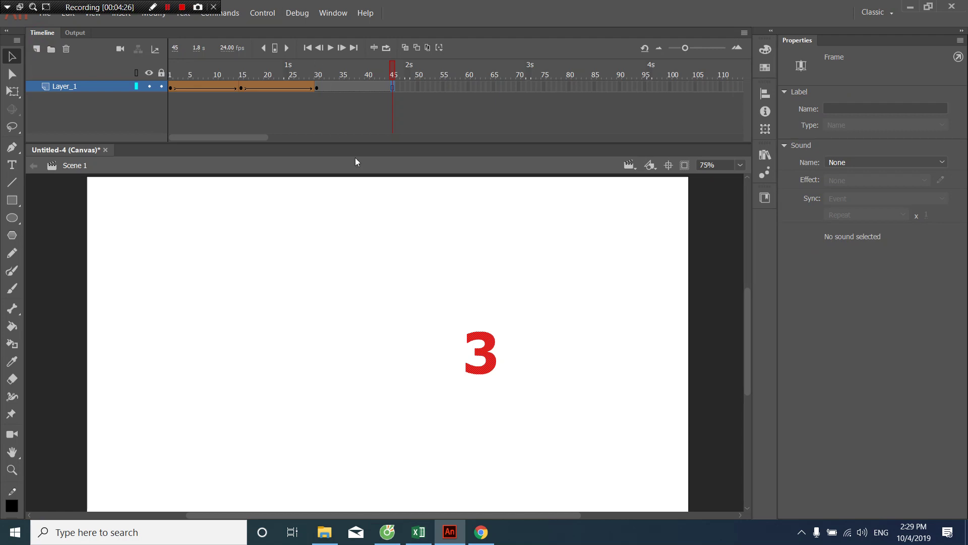
left_click(801, 530)
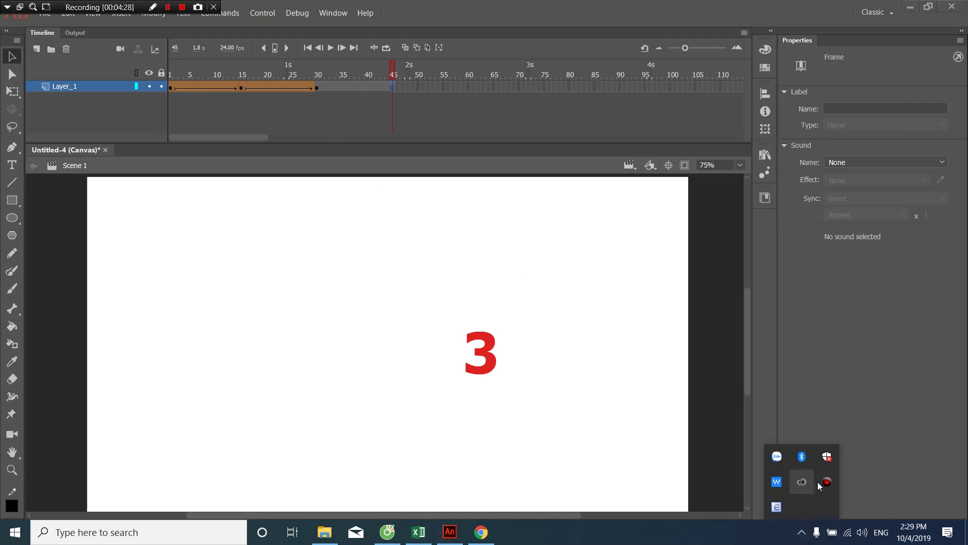